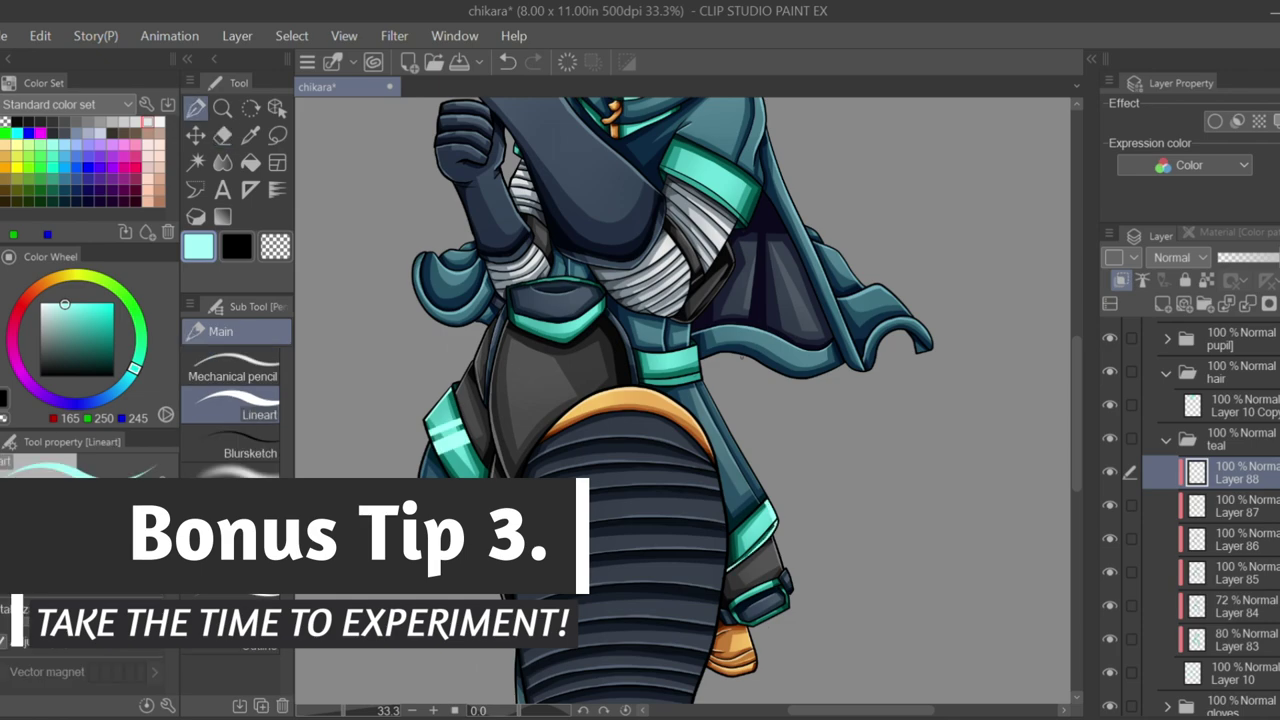
Paint teal (RGB 32, 151, 143) cel shading along the hair strands with the Lineart pen at brush size 13, and save the file.
scroll(680, 400, up, 4)
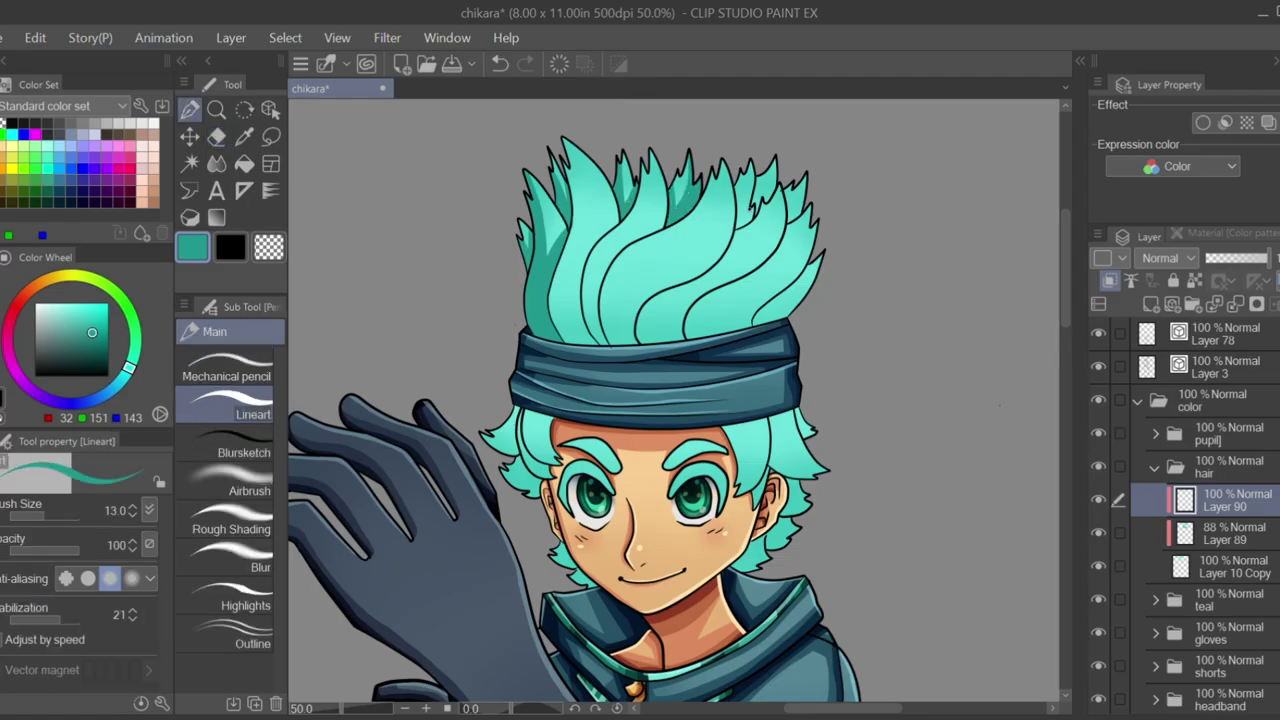
drag(740, 228, 760, 158)
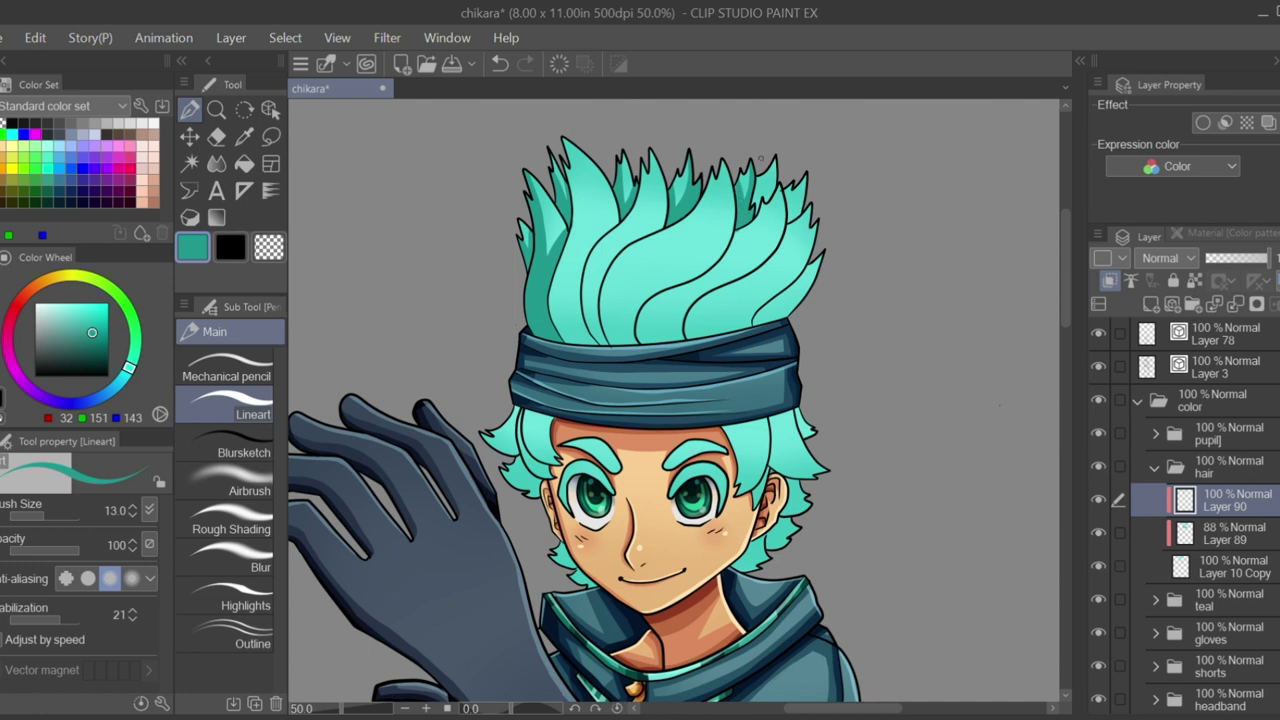
drag(770, 318, 805, 266)
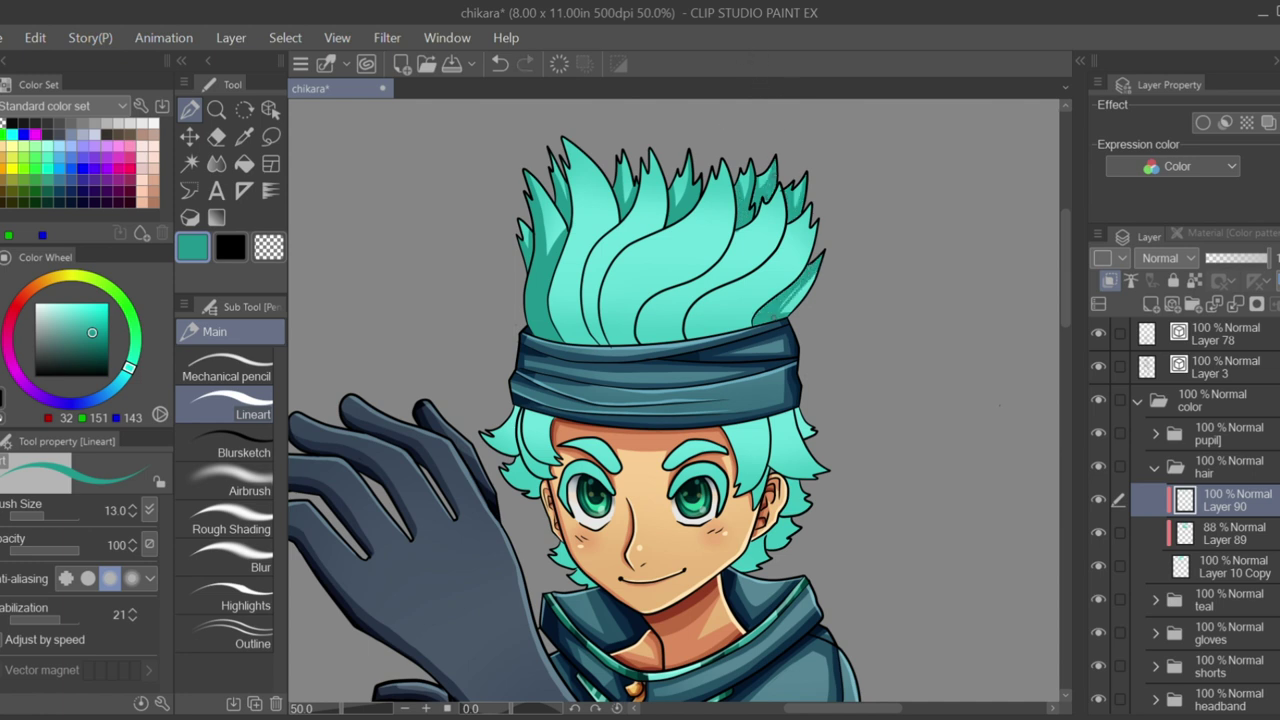
drag(575, 570, 552, 545)
mouse_move(618, 468)
mouse_down()
mouse_move(580, 436)
mouse_move(488, 424)
mouse_up()
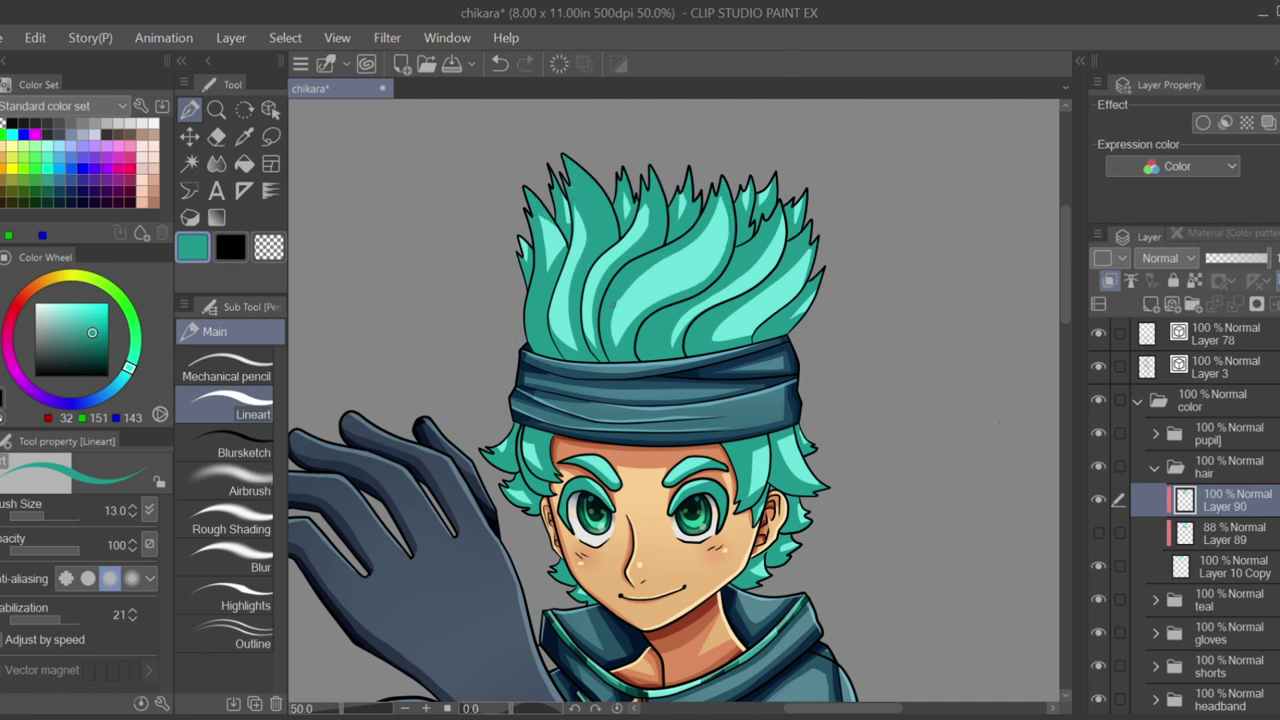
key(ctrl+s)
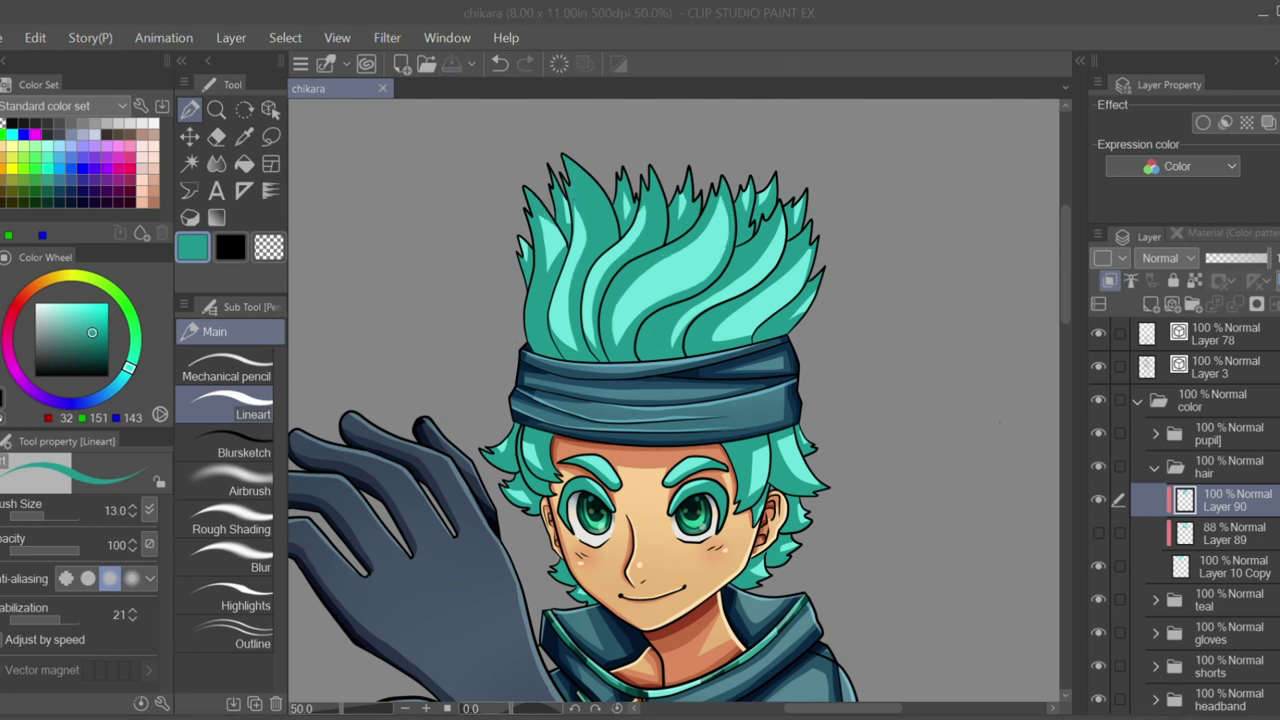
Clear the hair shading and repaint it strand by strand in a darker teal (RGB 24, 144, 136) at brush size 12.
key(ctrl+minus)
key(ctrl+plus)
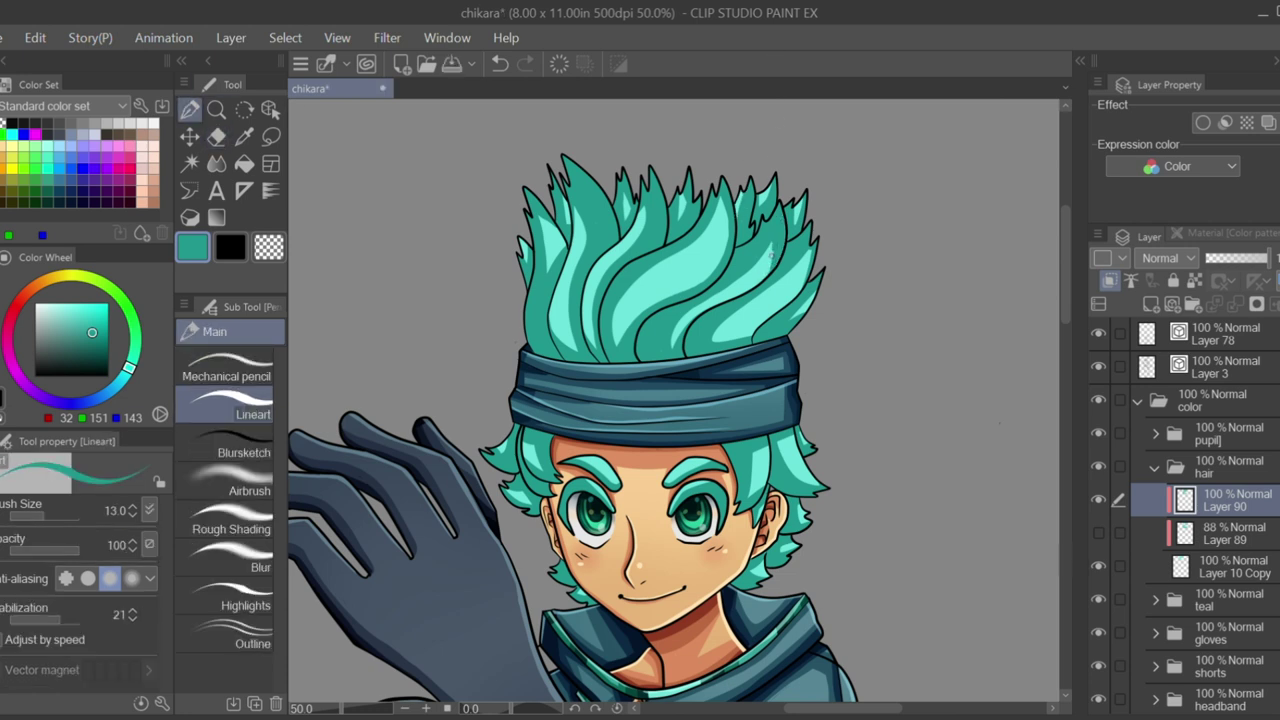
key(e)
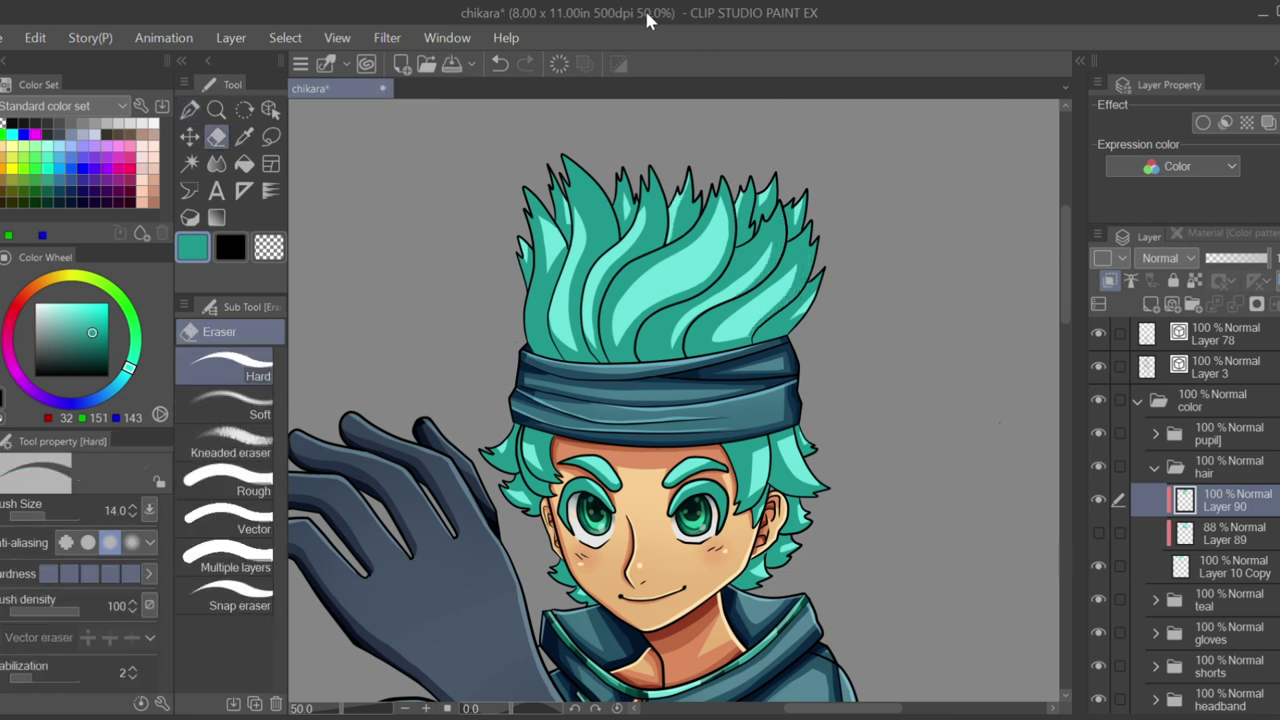
mouse_move(558, 175)
mouse_down()
mouse_move(565, 245)
mouse_move(548, 292)
mouse_up()
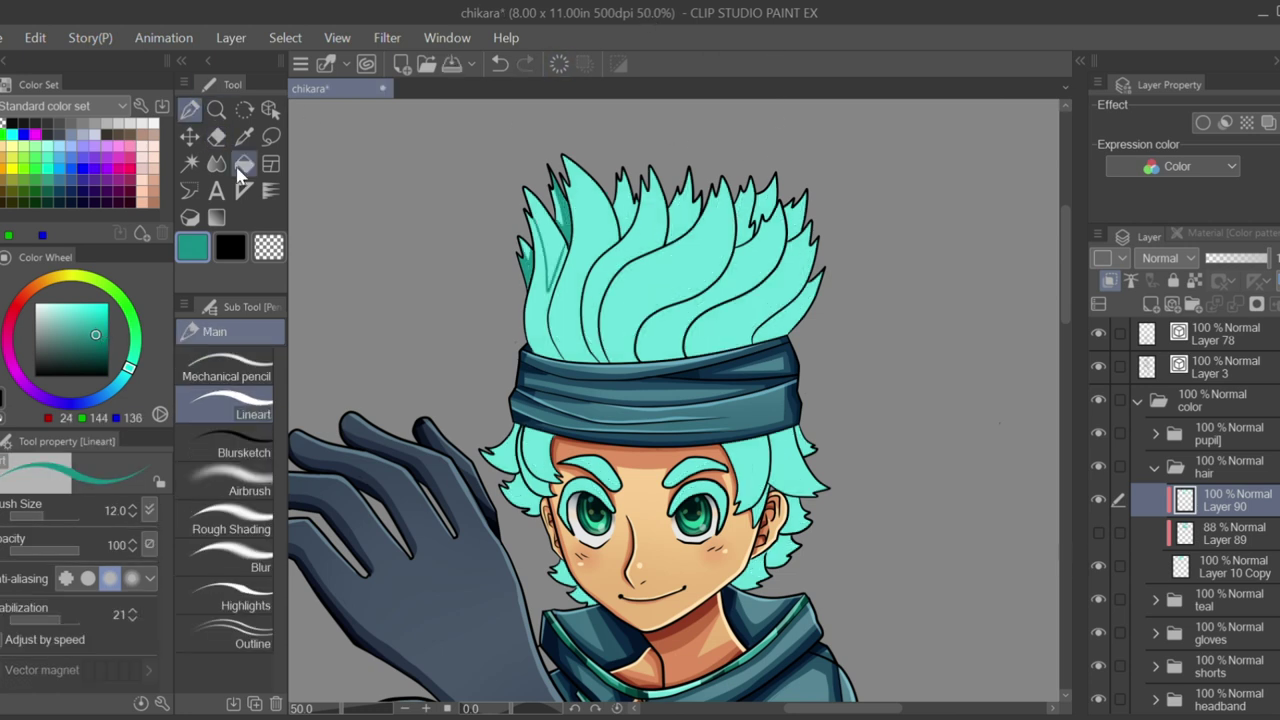
drag(545, 215, 540, 270)
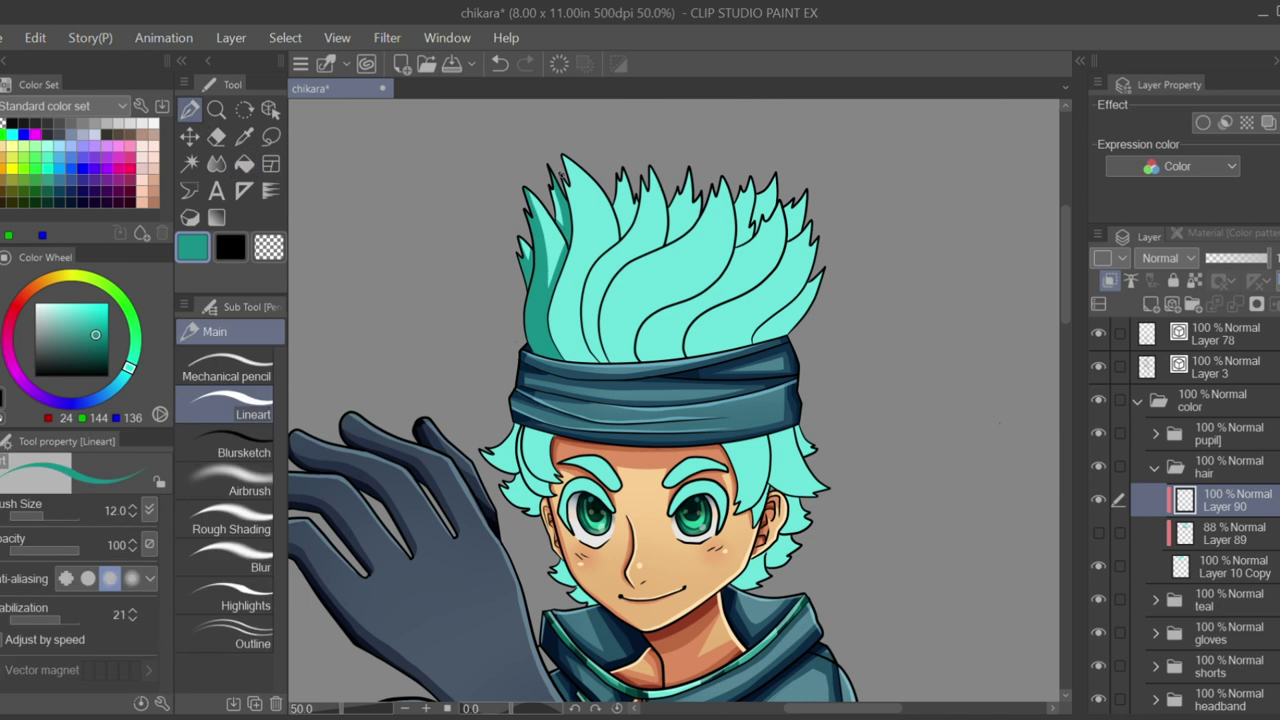
drag(560, 175, 602, 358)
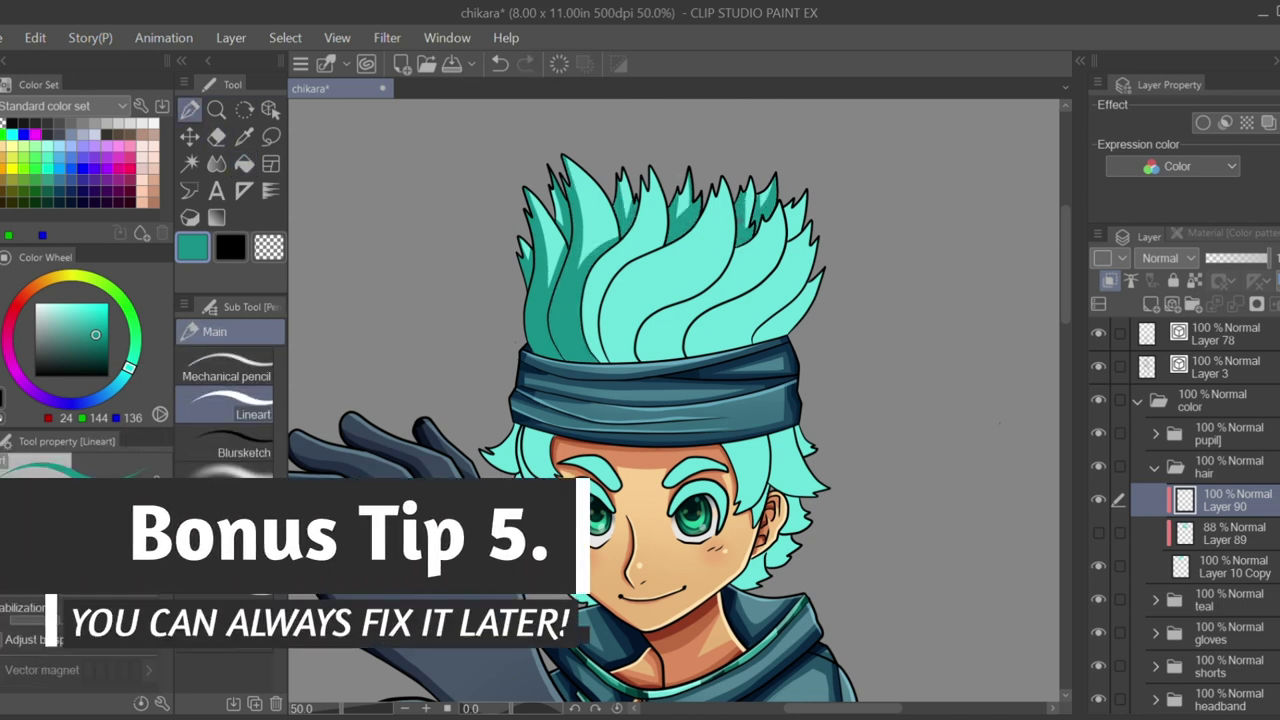
drag(805, 228, 730, 340)
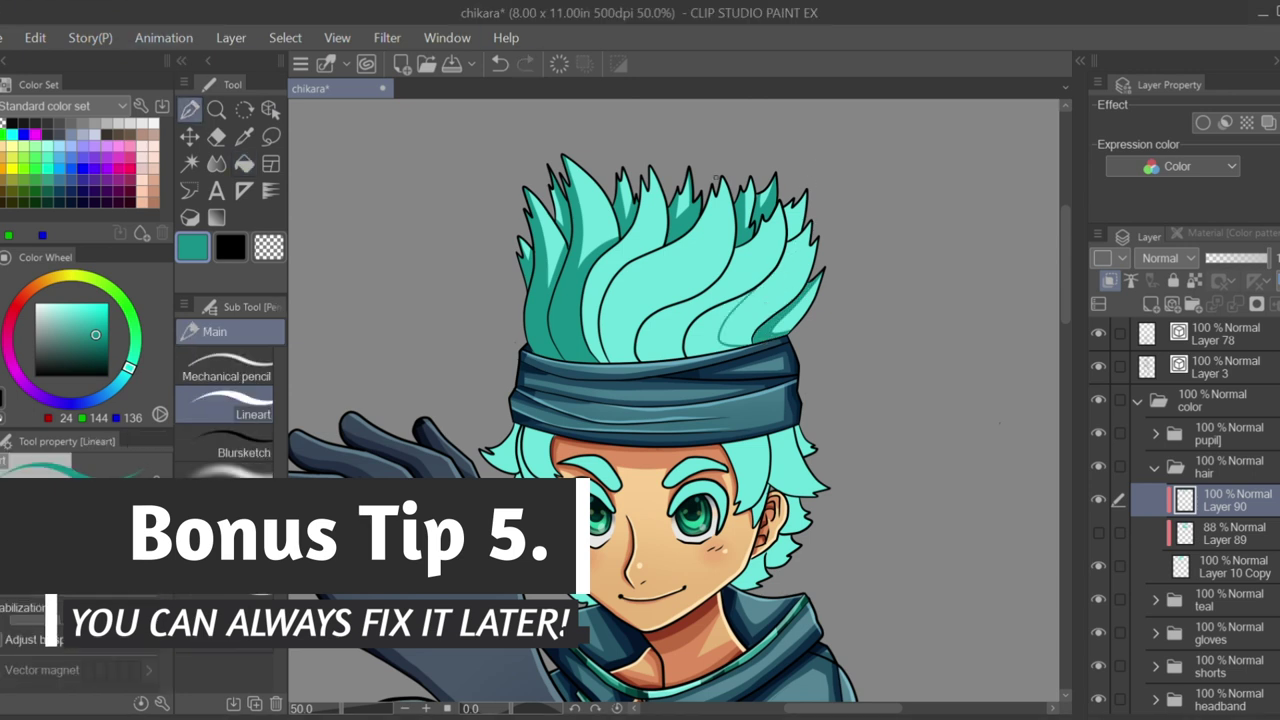
key(e)
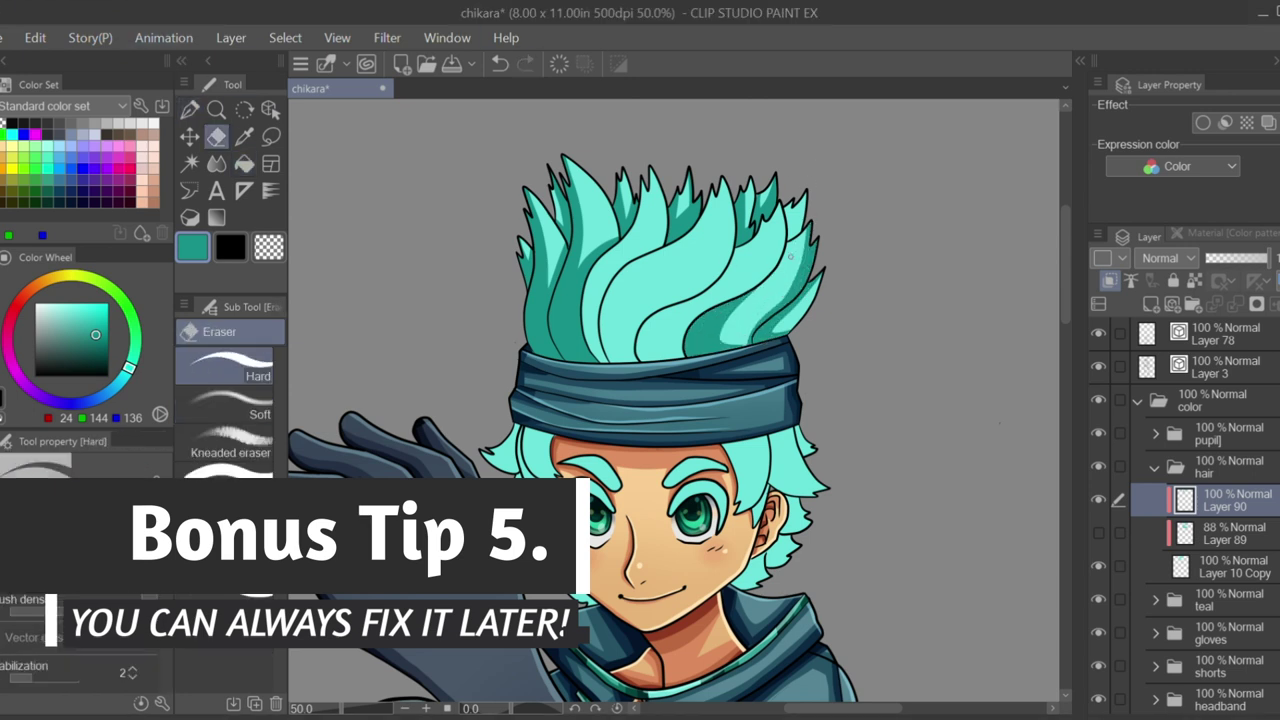
key(p)
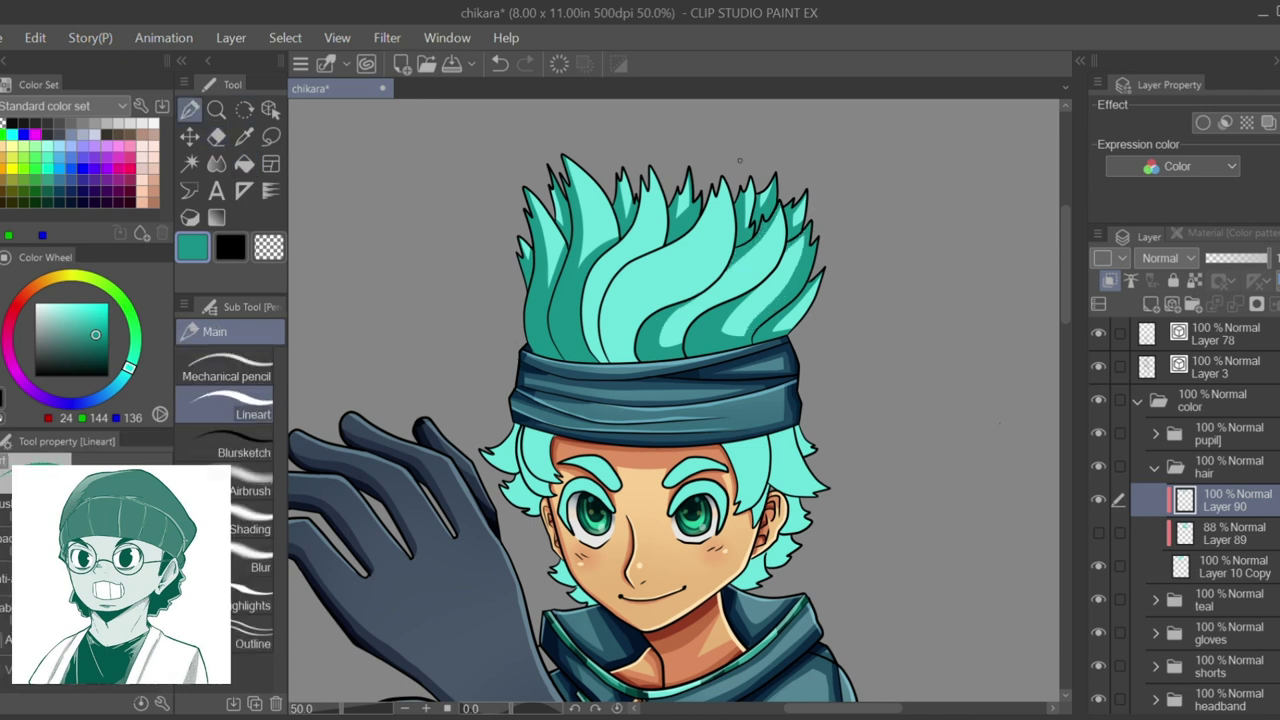
drag(597, 358, 665, 170)
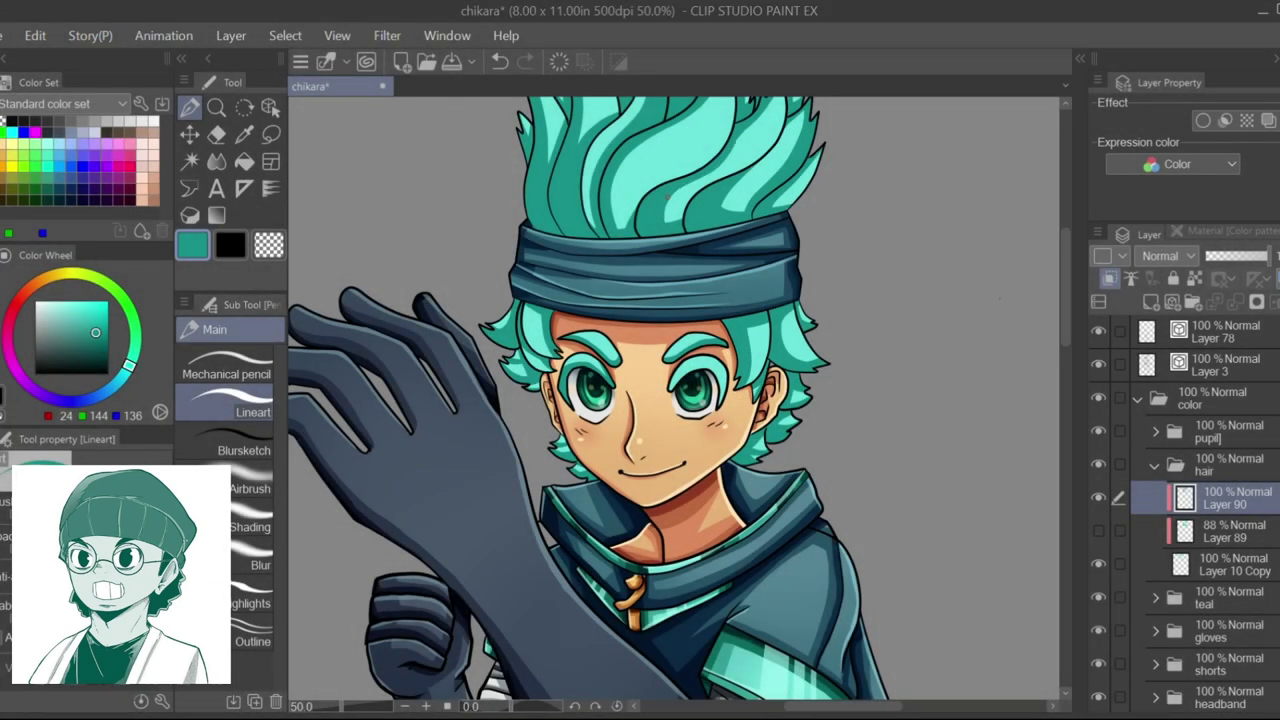
Add a clipped layer above the hair shading and paint deeper dark teal (RGB 3, 114, 112) shadows inside the strands.
scroll(737, 142, up, 3)
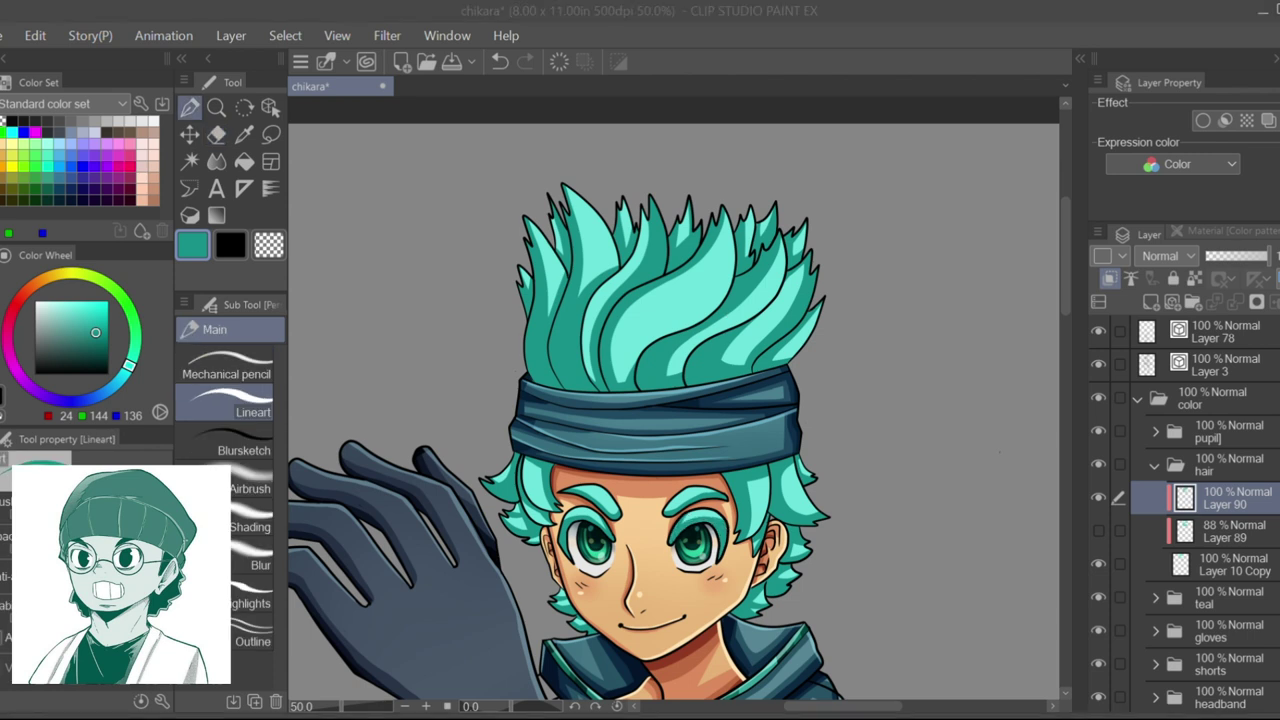
key(ctrl+shift+n)
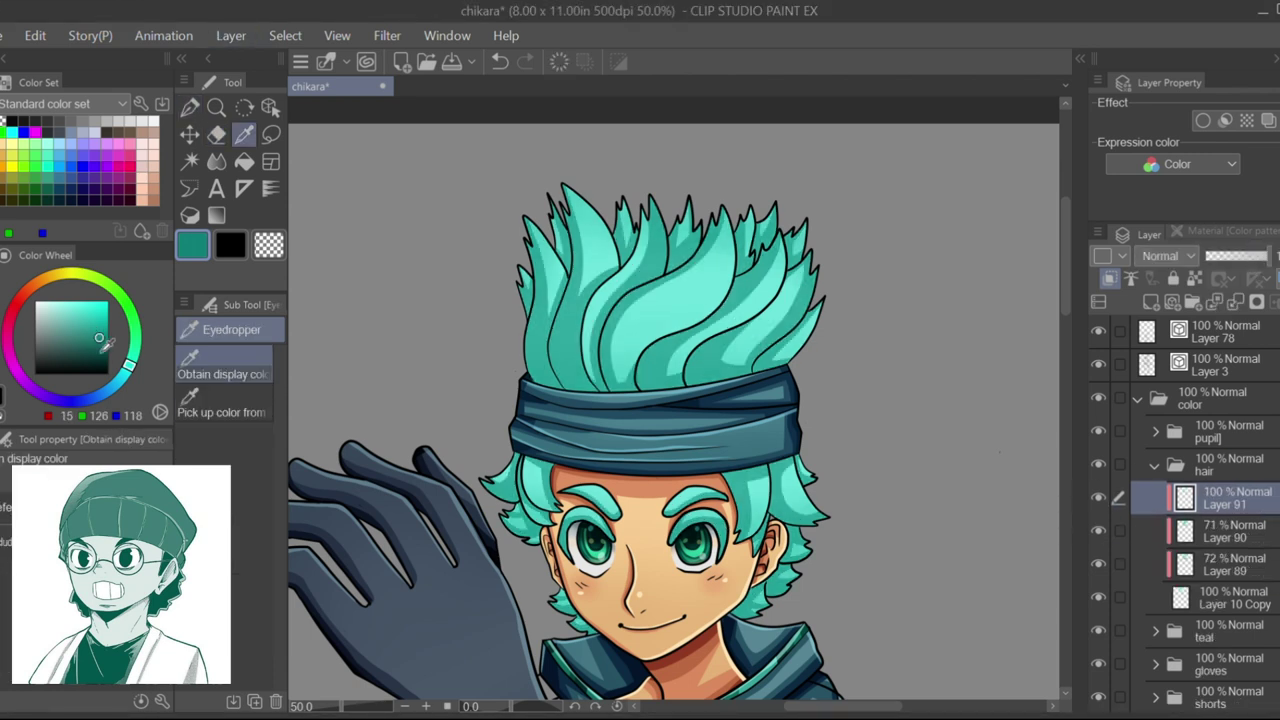
drag(636, 229, 616, 266)
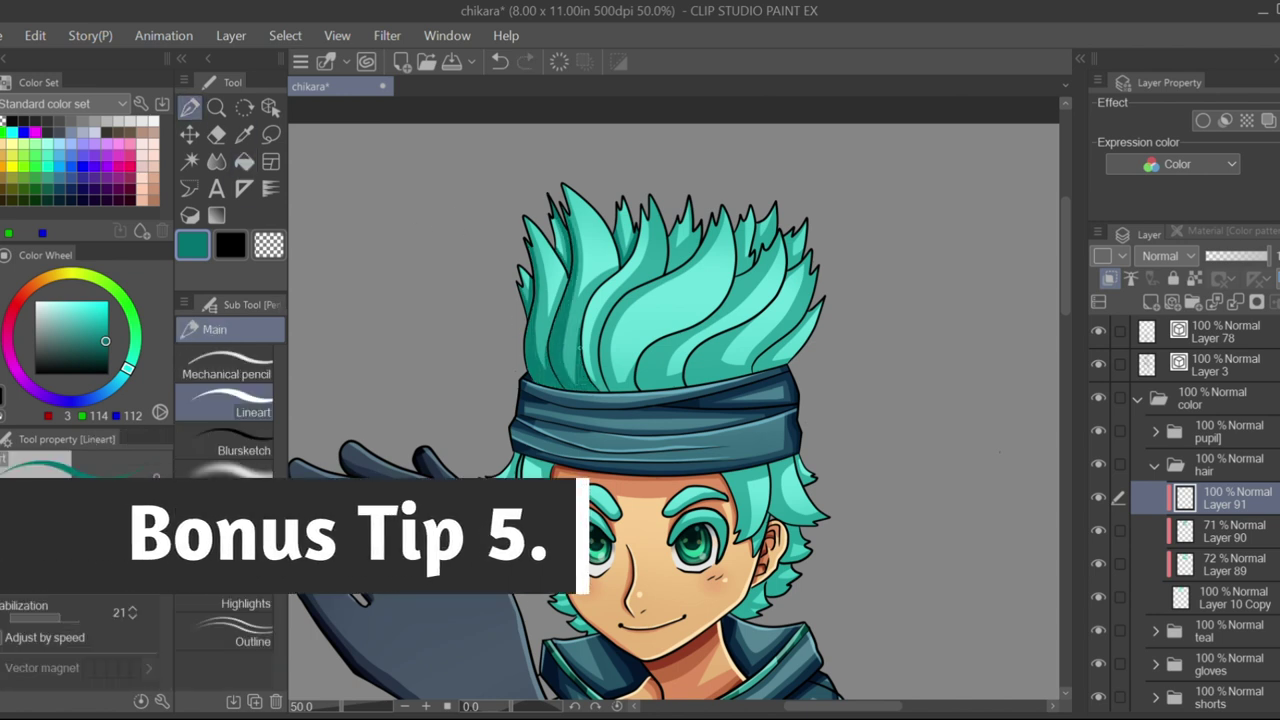
drag(664, 198, 642, 282)
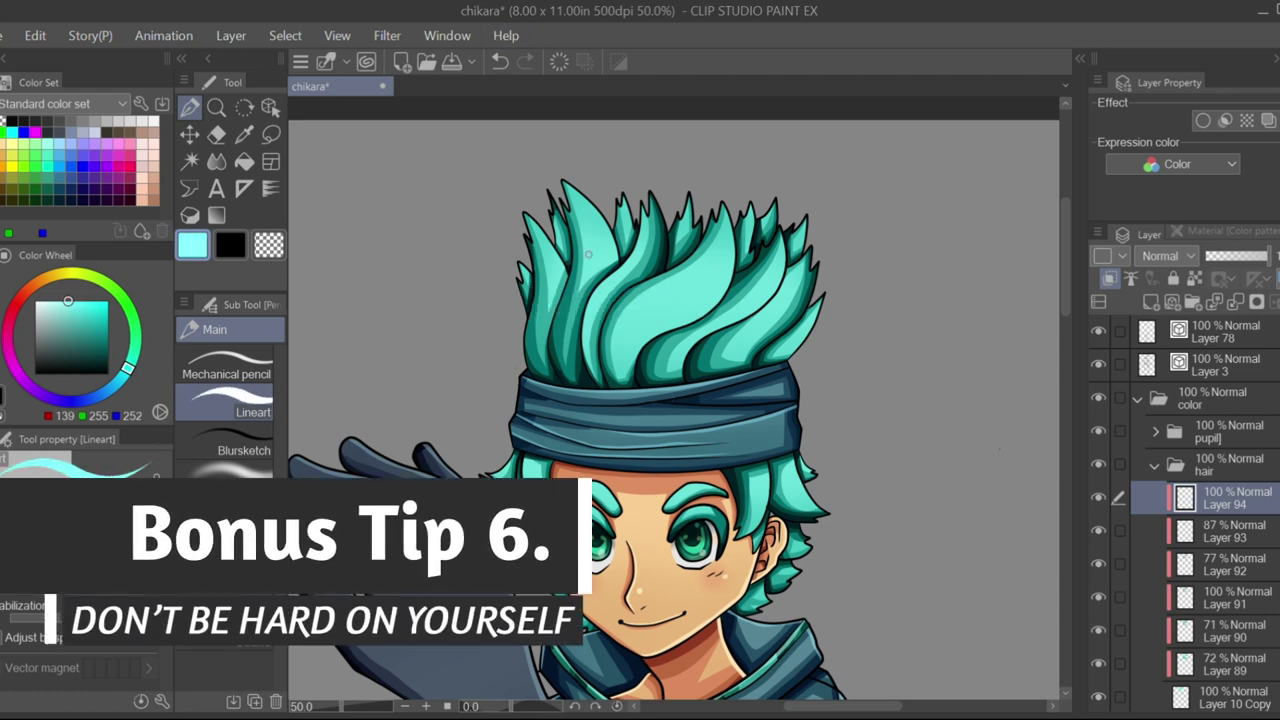
Paint a jagged light cyan (RGB 139, 255, 252) highlight band across the middle of the hair, carving its edges with transparent color.
drag(628, 302, 678, 276)
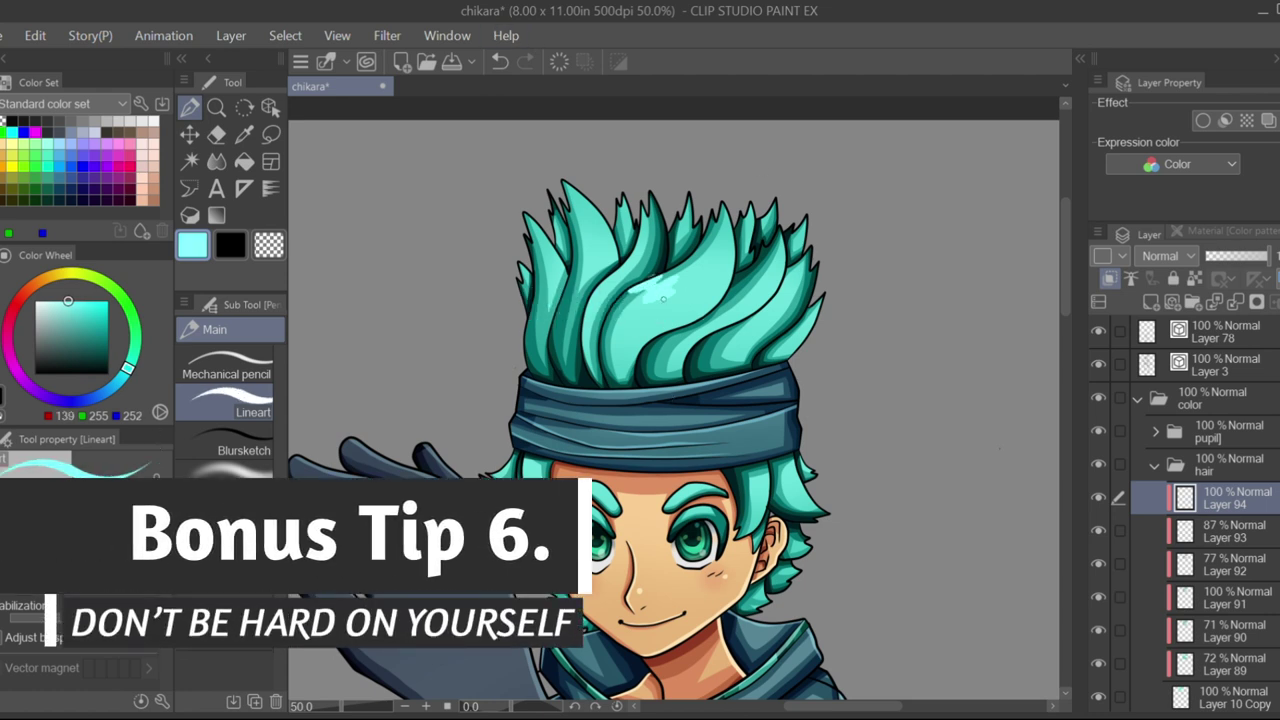
drag(660, 322, 710, 288)
mouse_move(576, 284)
mouse_down()
mouse_move(622, 224)
mouse_move(552, 254)
mouse_up()
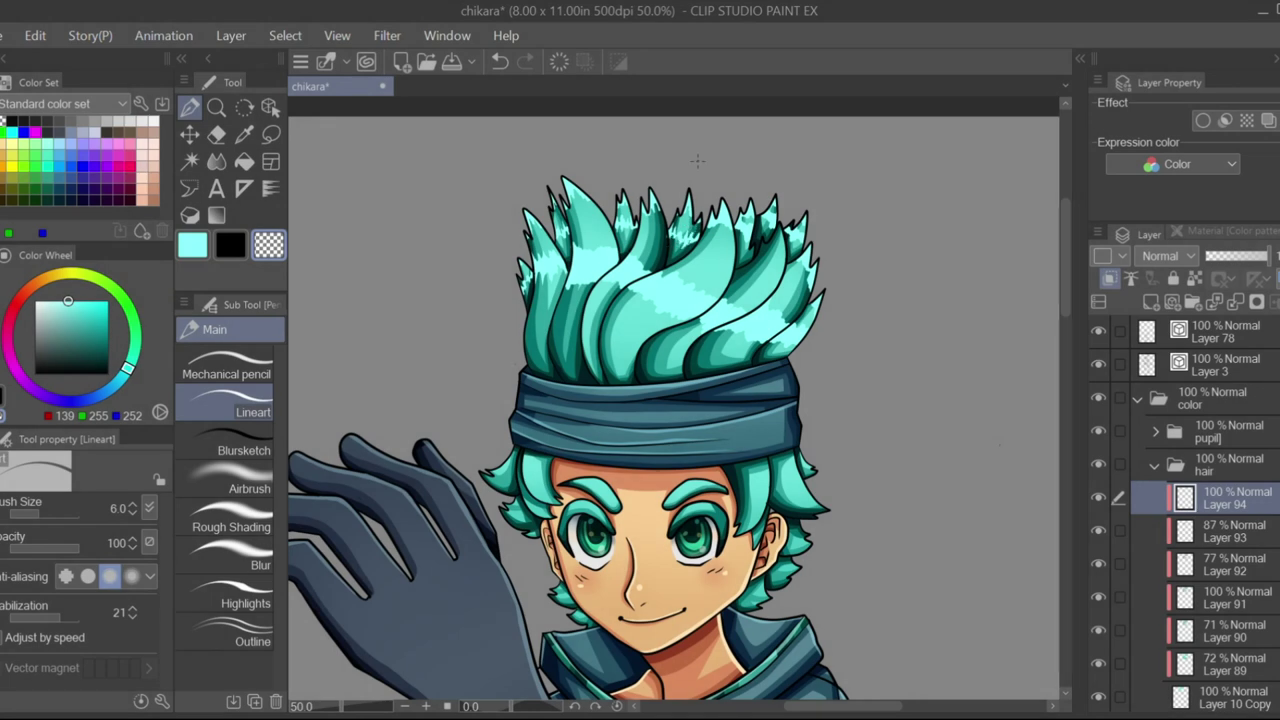
click(230, 404)
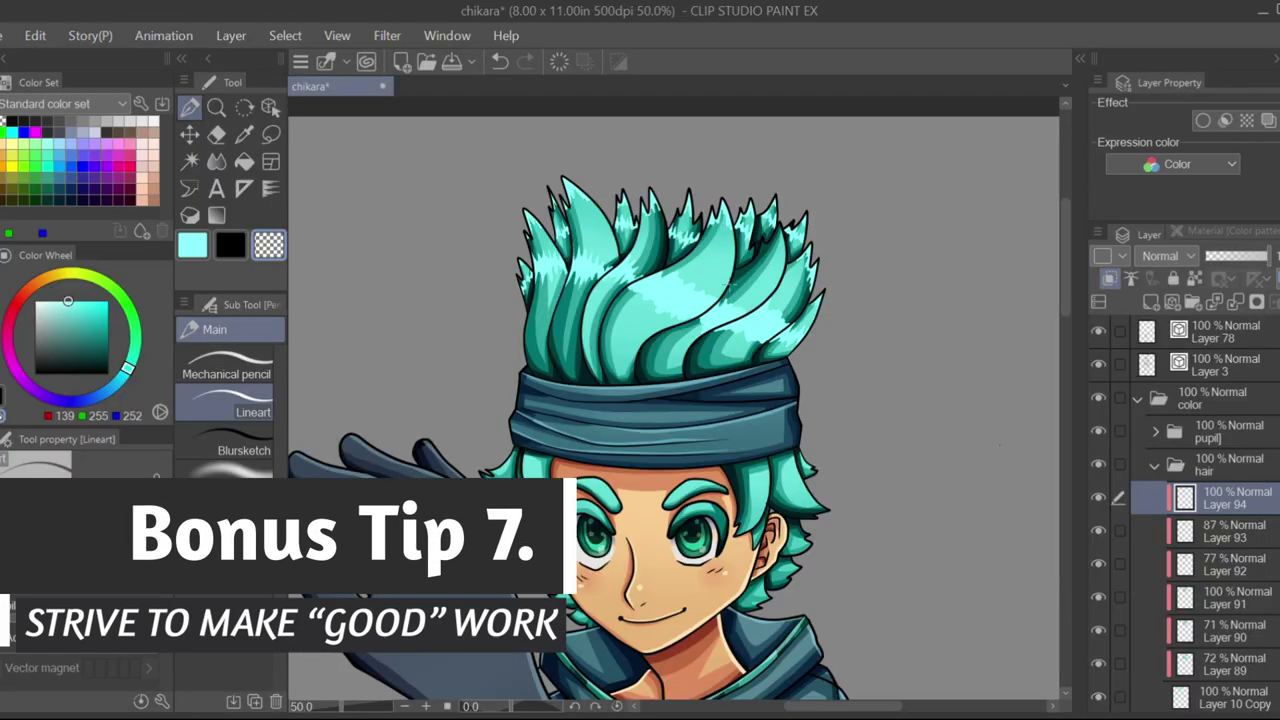
key(c)
key(c)
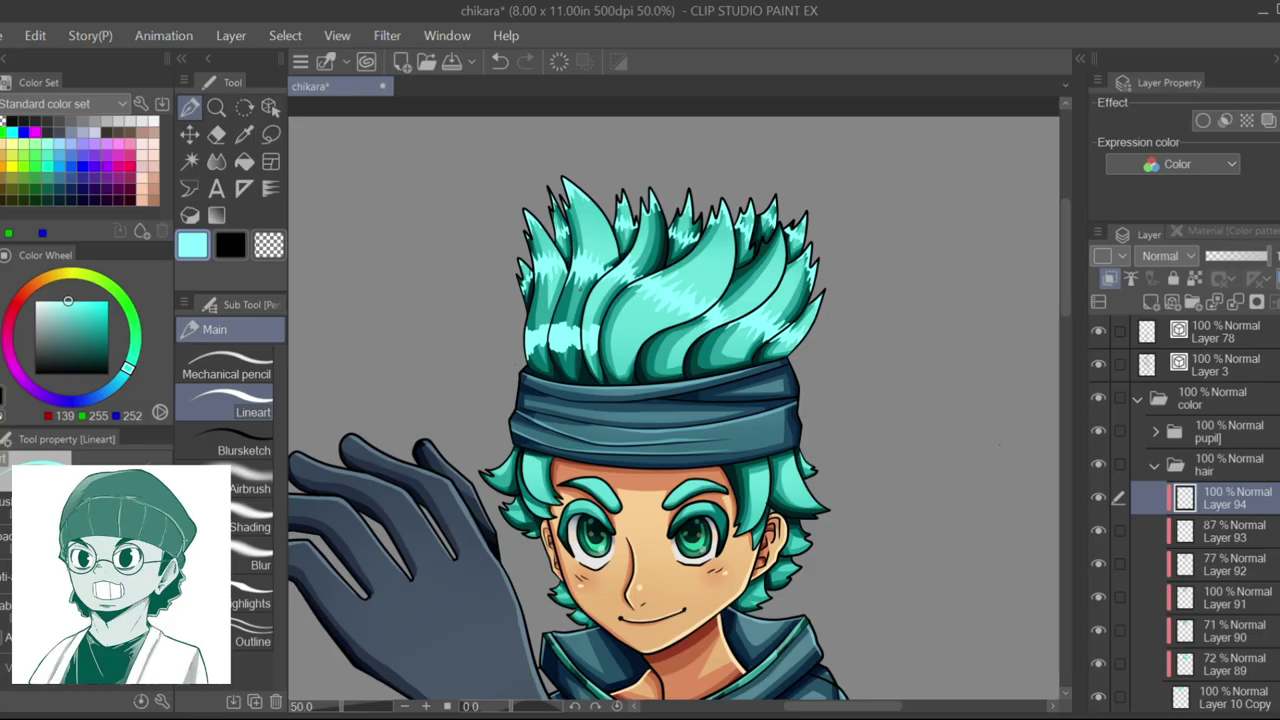
Paint light cyan highlights on the hair just above and below the headband, refining them with transparent color.
mouse_move(600, 340)
mouse_down()
mouse_move(750, 355)
mouse_move(714, 356)
mouse_up()
key(c)
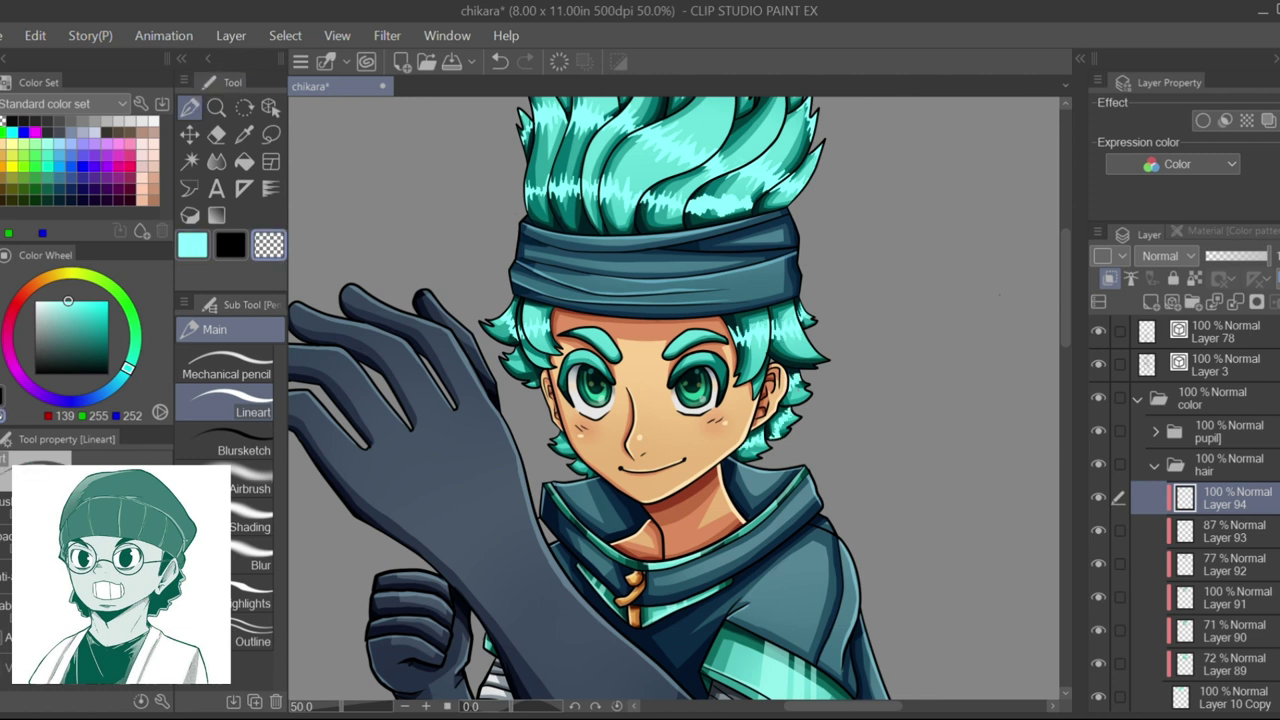
key(c)
scroll(675, 400, up, 3)
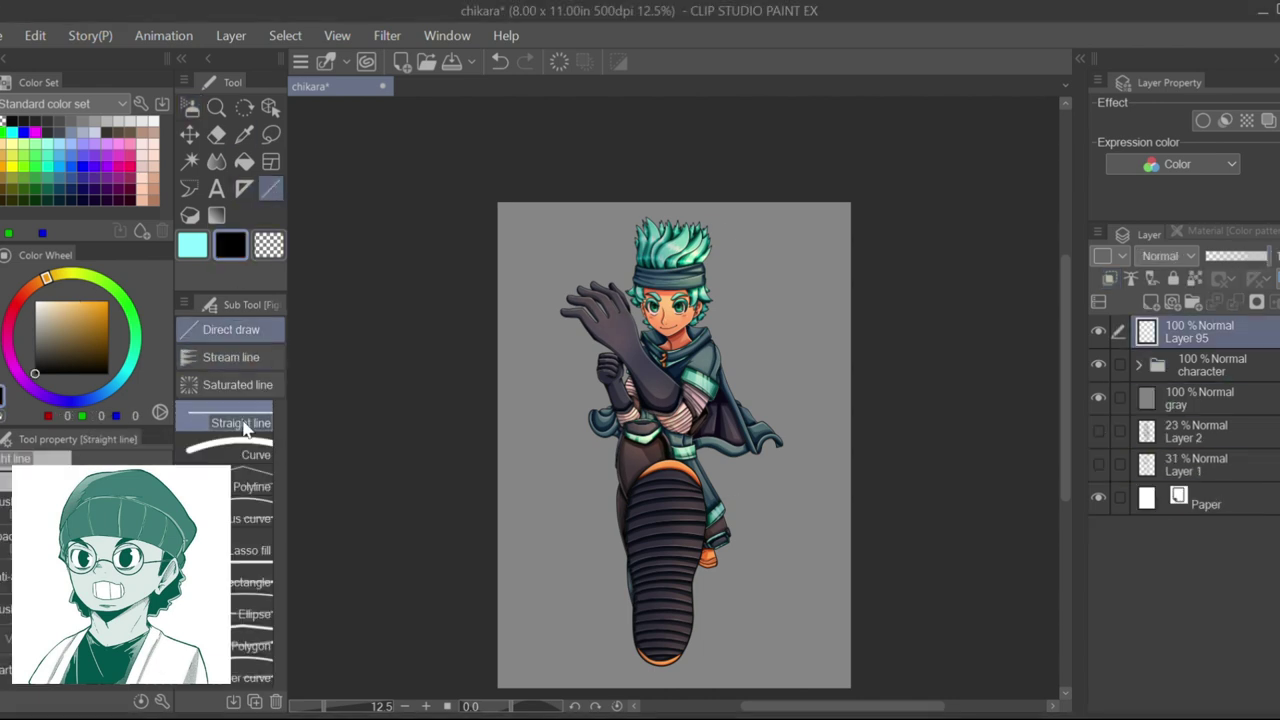
Fade the character folder to 41% opacity and draw angular black polylines around the upper part of the raised leg on a vector layer.
click(252, 486)
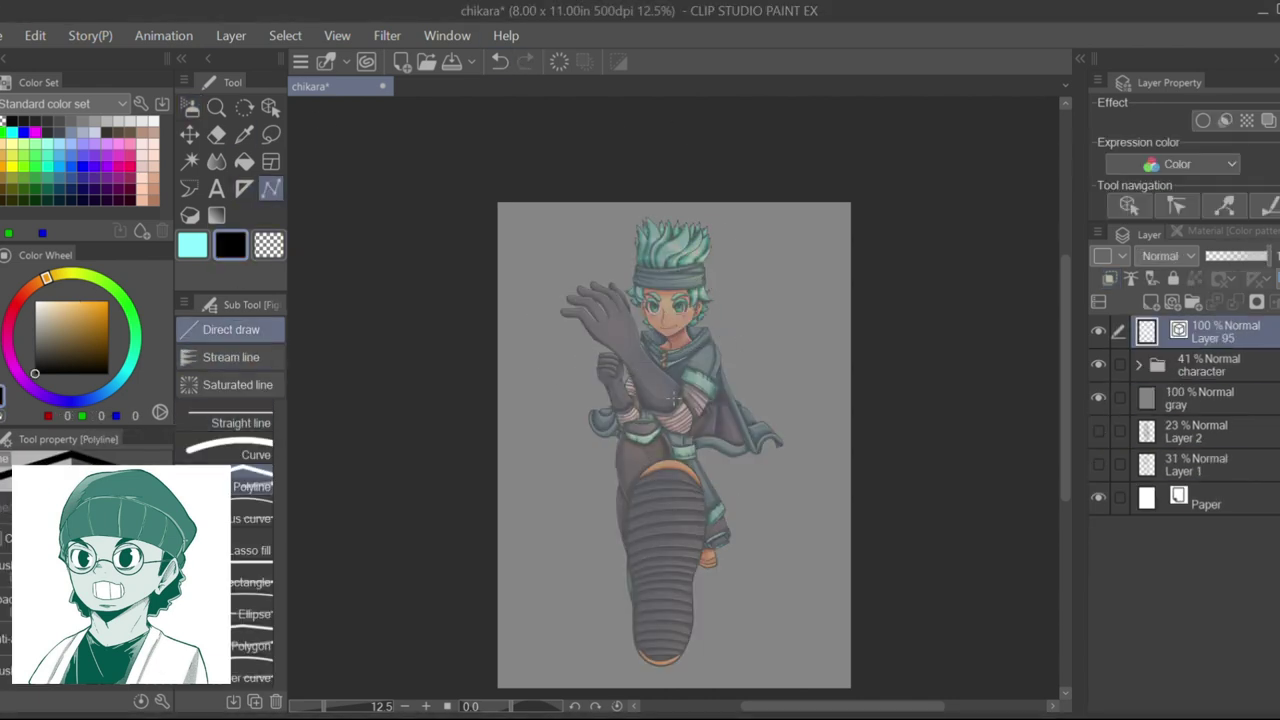
click(522, 368)
click(632, 420)
click(768, 370)
double_click(722, 340)
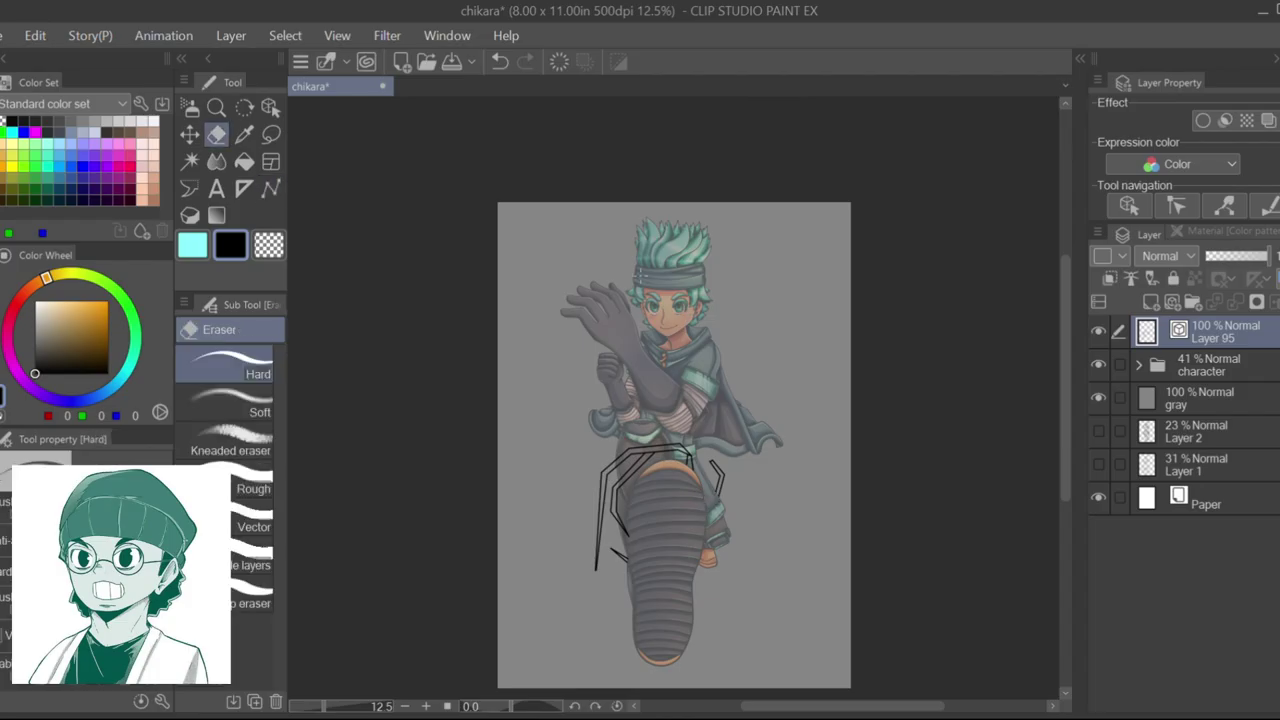
key(u)
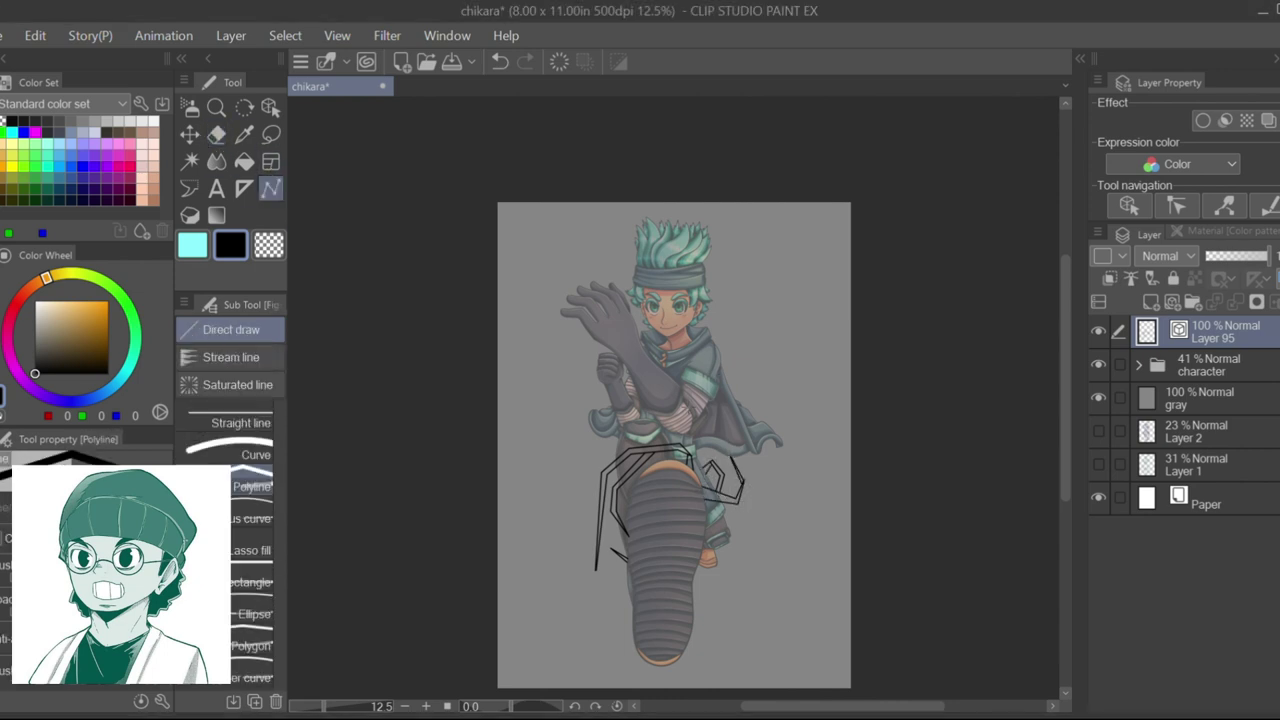
Draw black polylines across the extended forearm and around the closed fist, trimming stray segments with the Hard eraser.
key(e)
key(u)
click(690, 395)
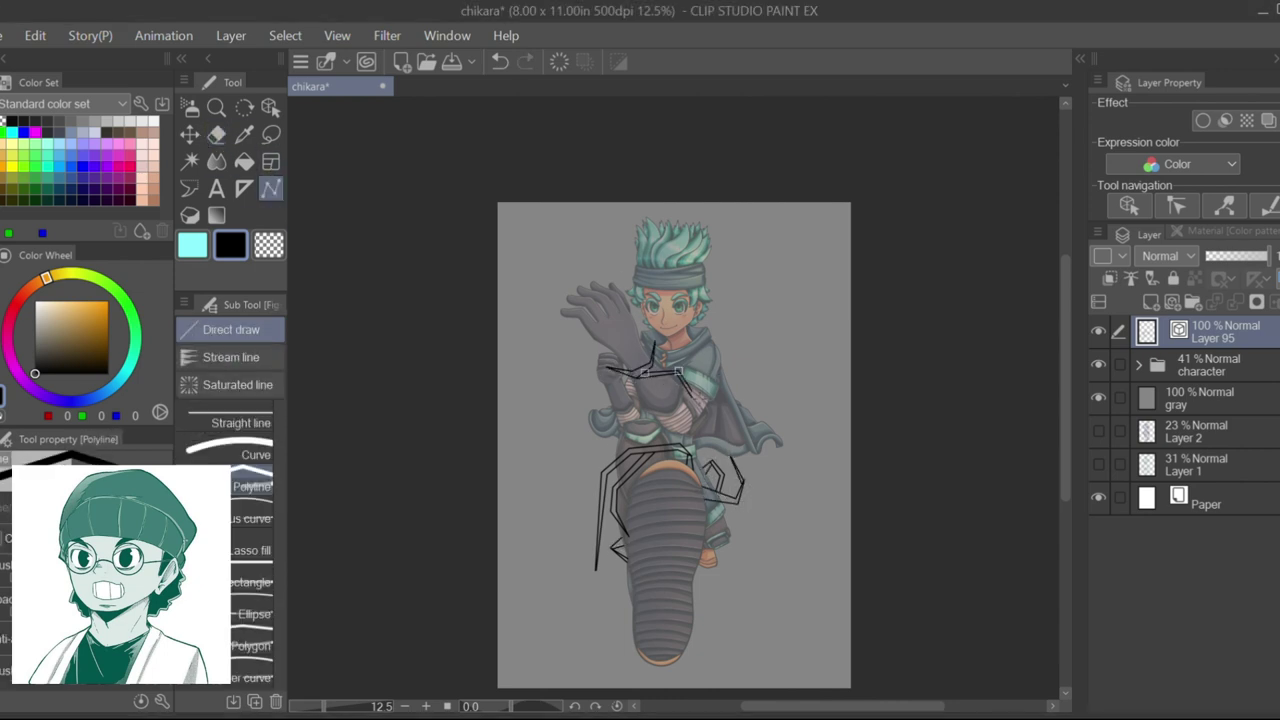
key(e)
key(u)
click(590, 390)
key(e)
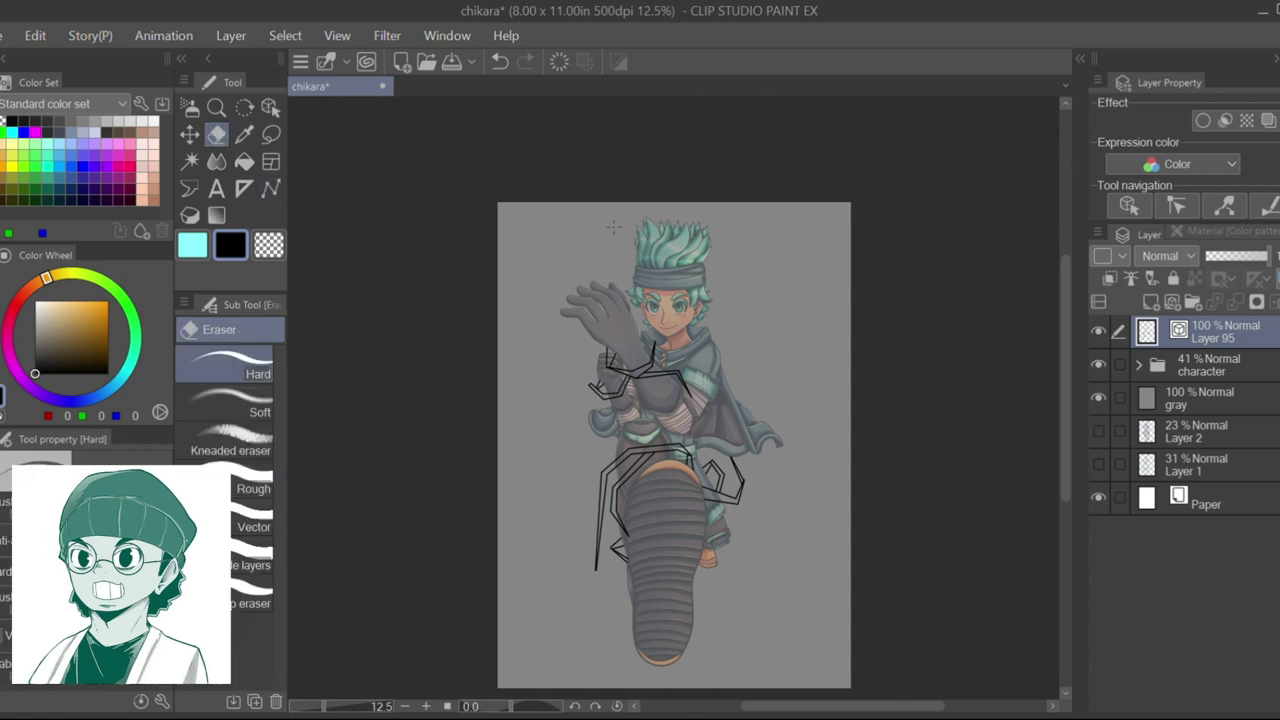
Draw black polylines under the open palm and around the wrist, erase the stray stroke over the hand, and close the fist outline.
key(u)
click(560, 325)
click(633, 314)
click(650, 340)
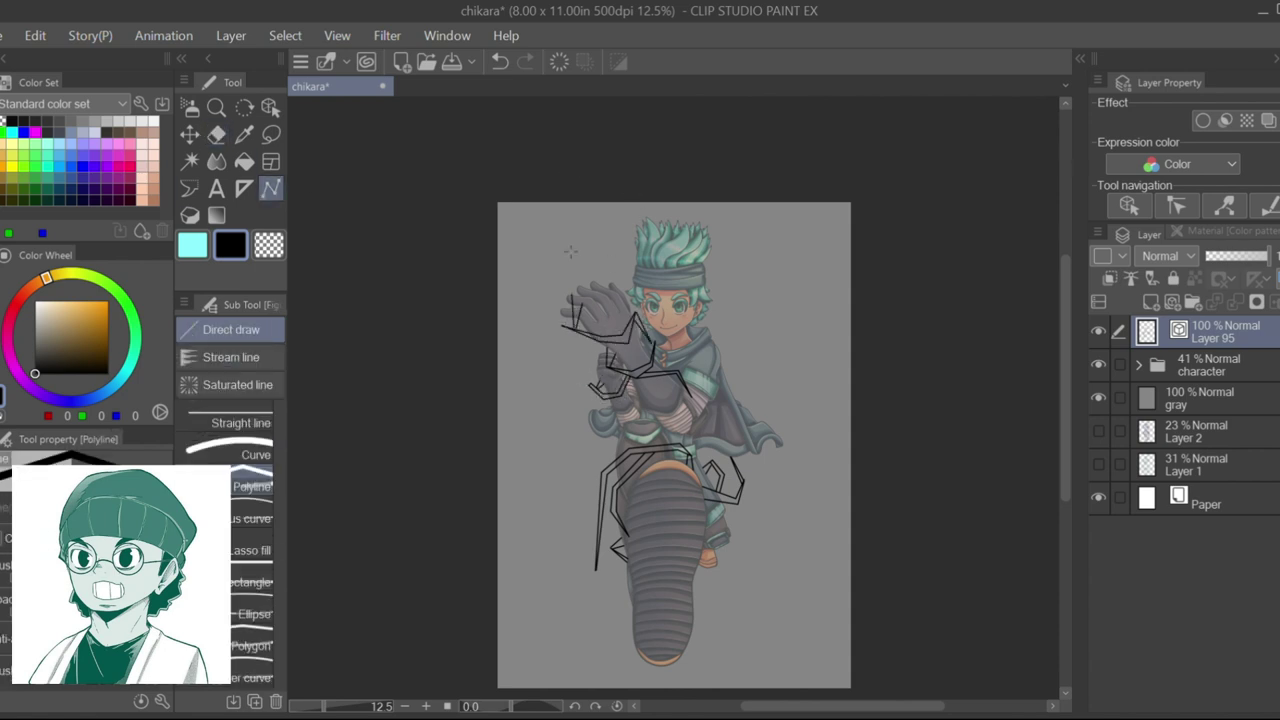
key(e)
key(u)
Erase and redraw the ends of the polylines beside the raised leg and below the open palm.
key(e)
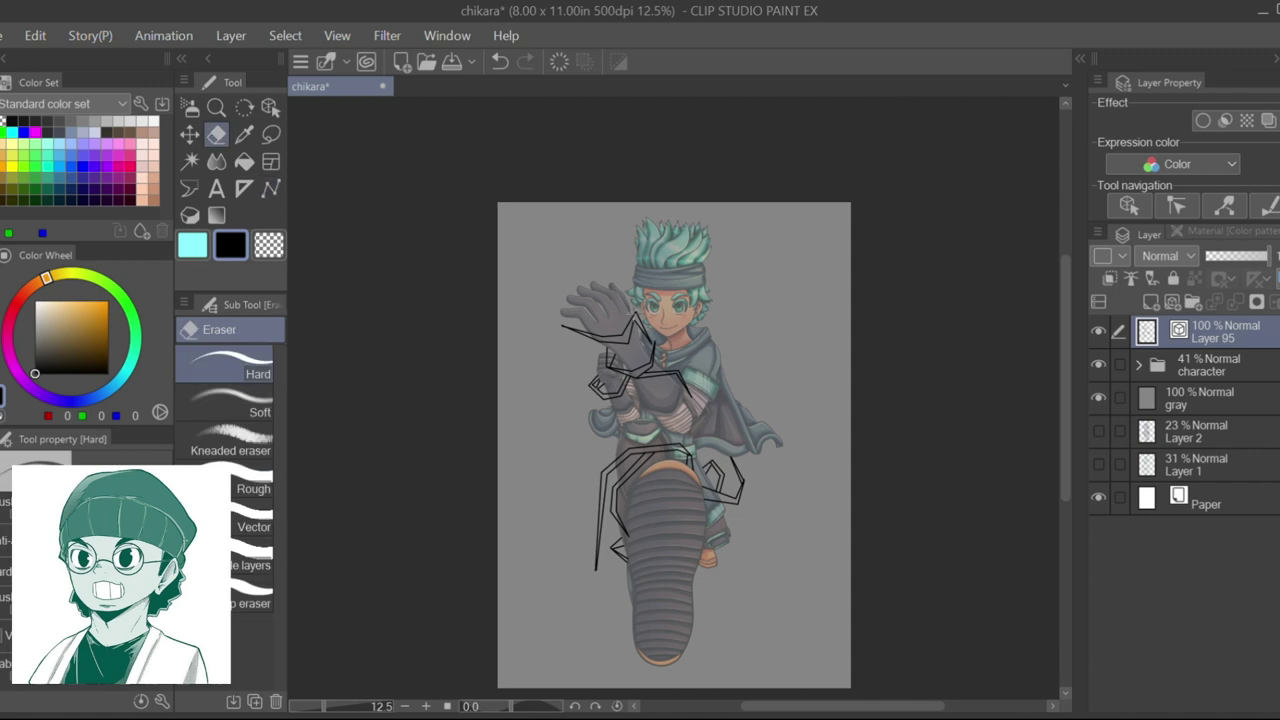
key(u)
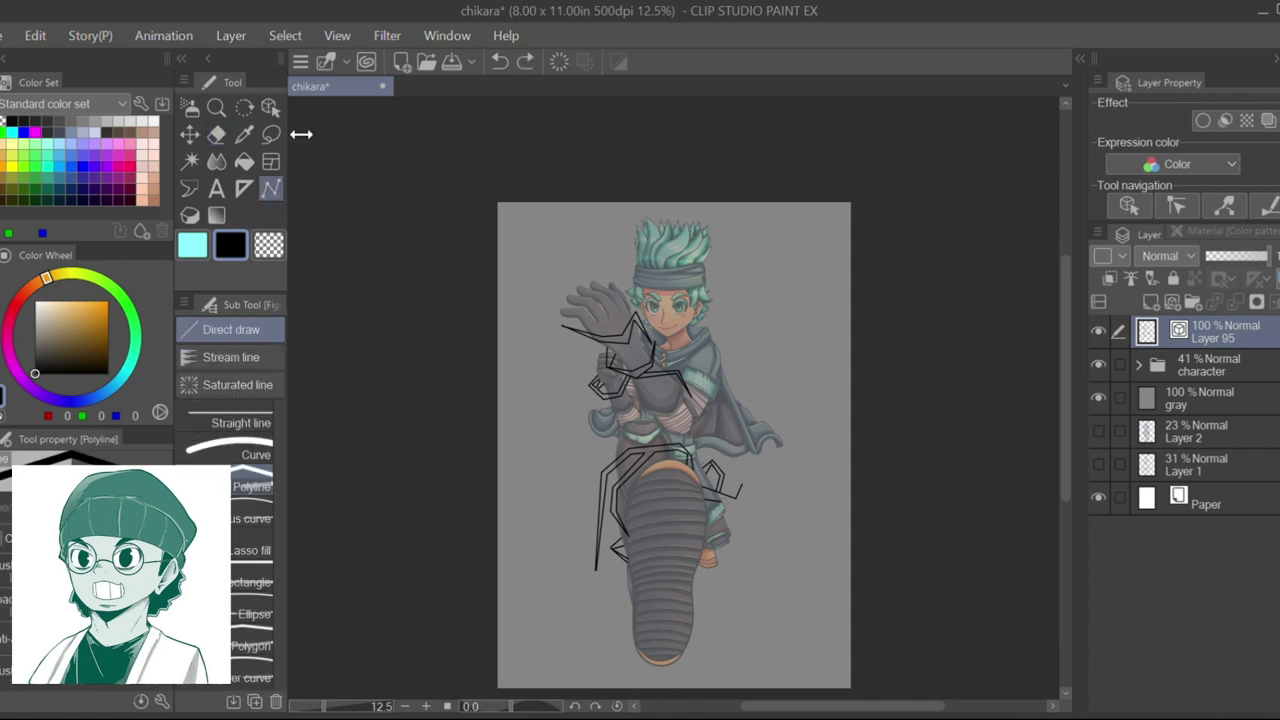
key(e)
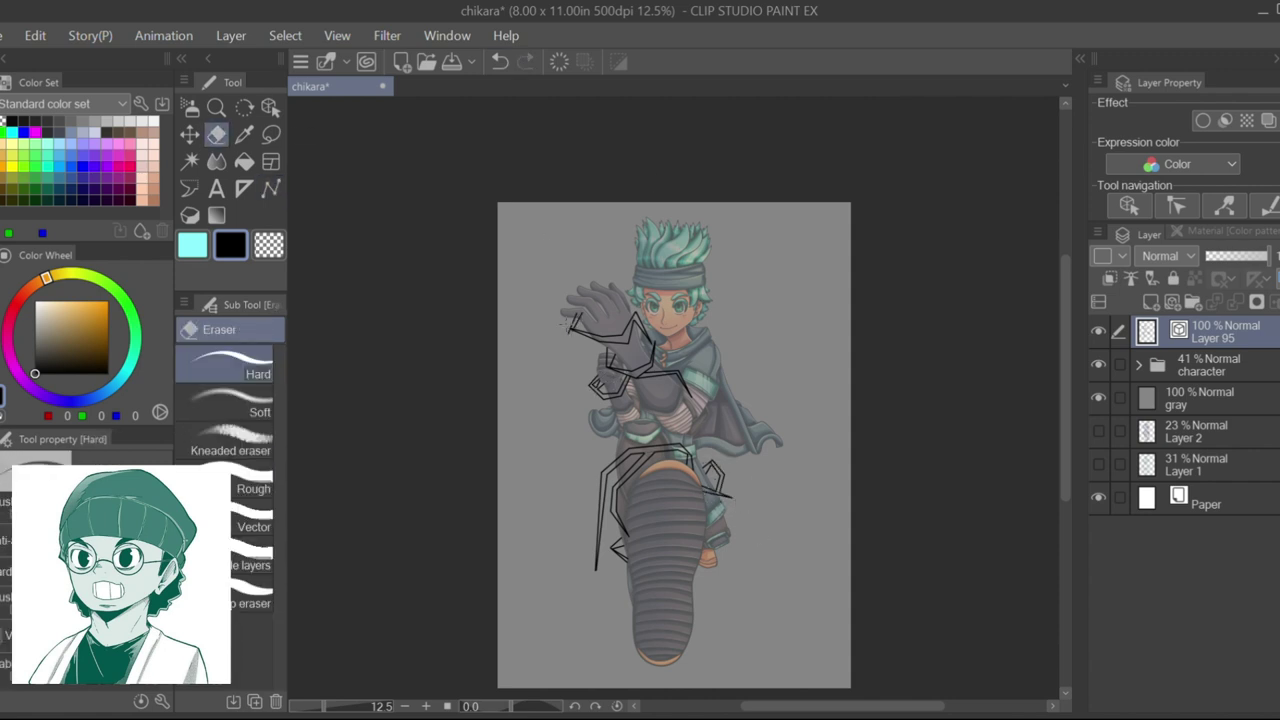
key(u)
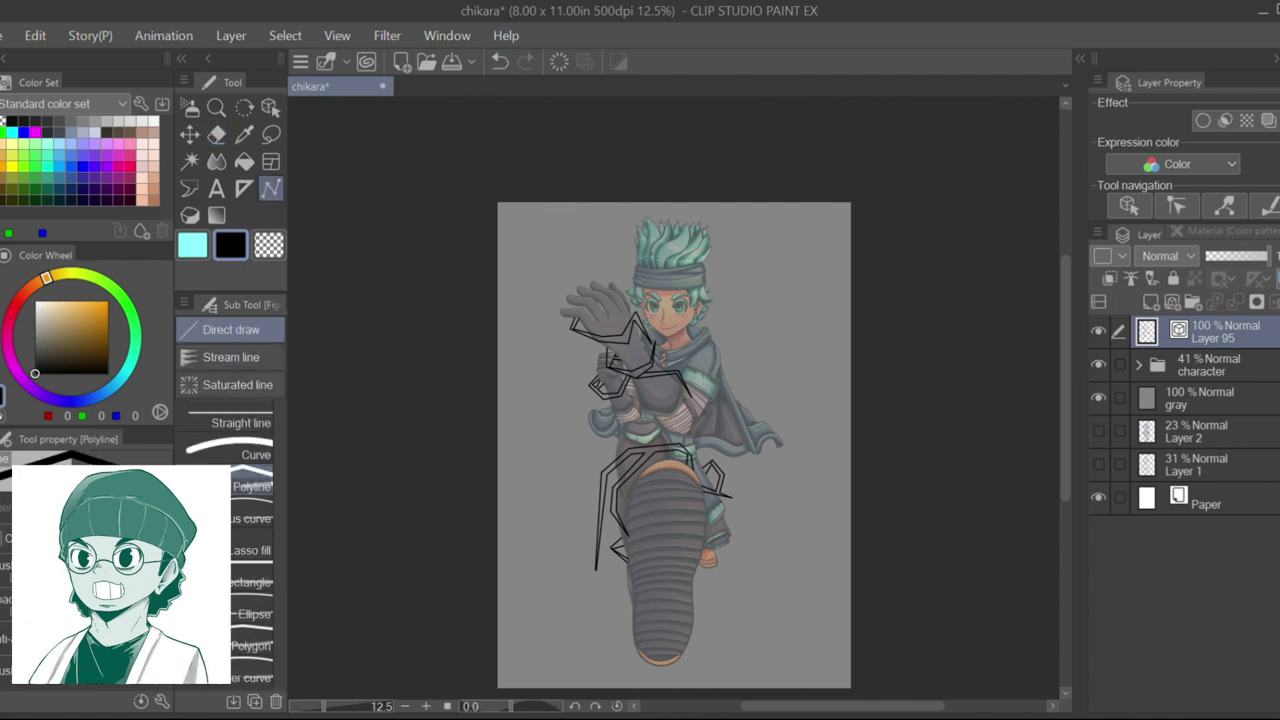
Draw black polylines down the outer side of the raised leg and around the lower sole, erasing stray segments.
key(e)
key(u)
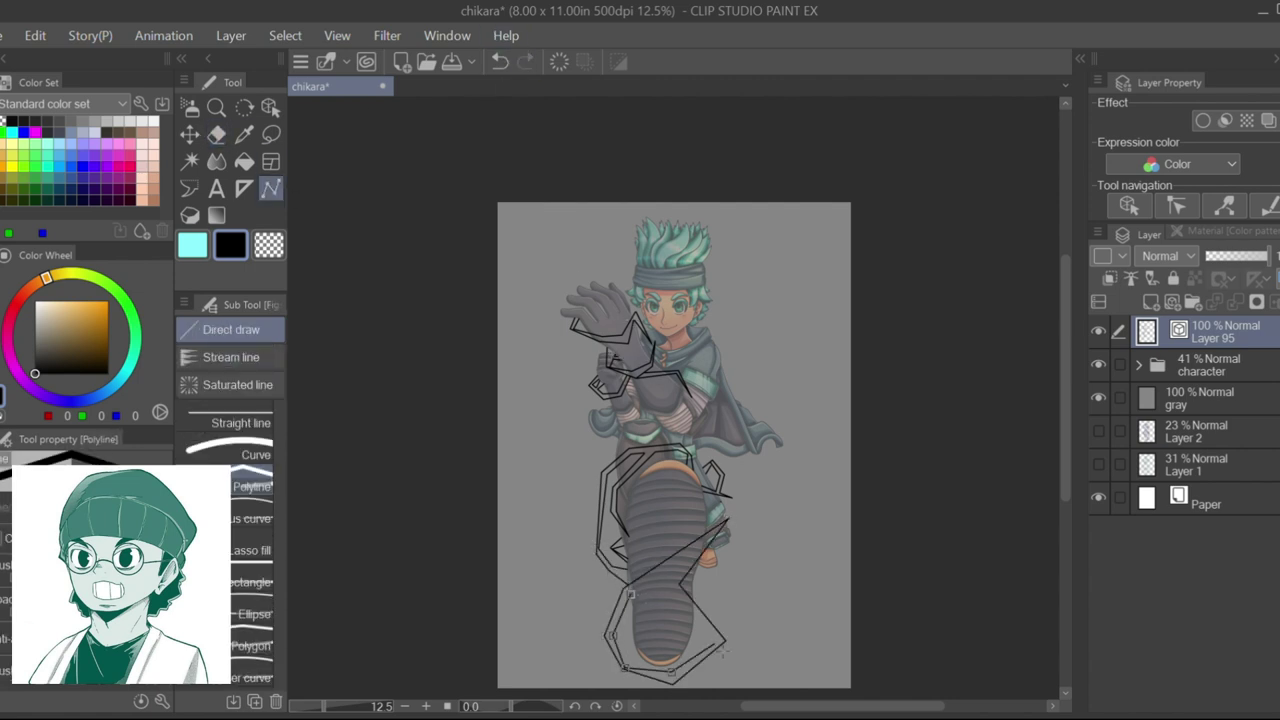
key(e)
key(u)
key(e)
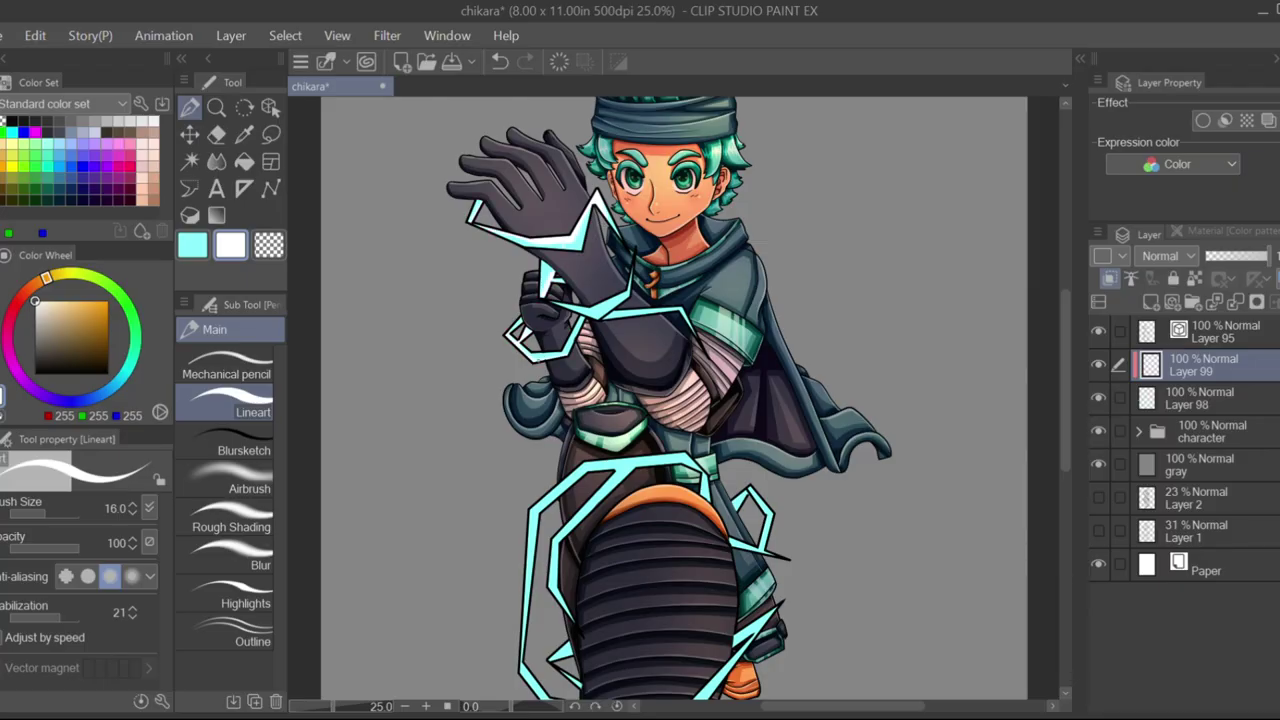
Trim and redraw the cyan lightning bolts around the fist and forearm on Layer 98 with the Hard eraser and Lineart pen.
scroll(674, 398, down, 5)
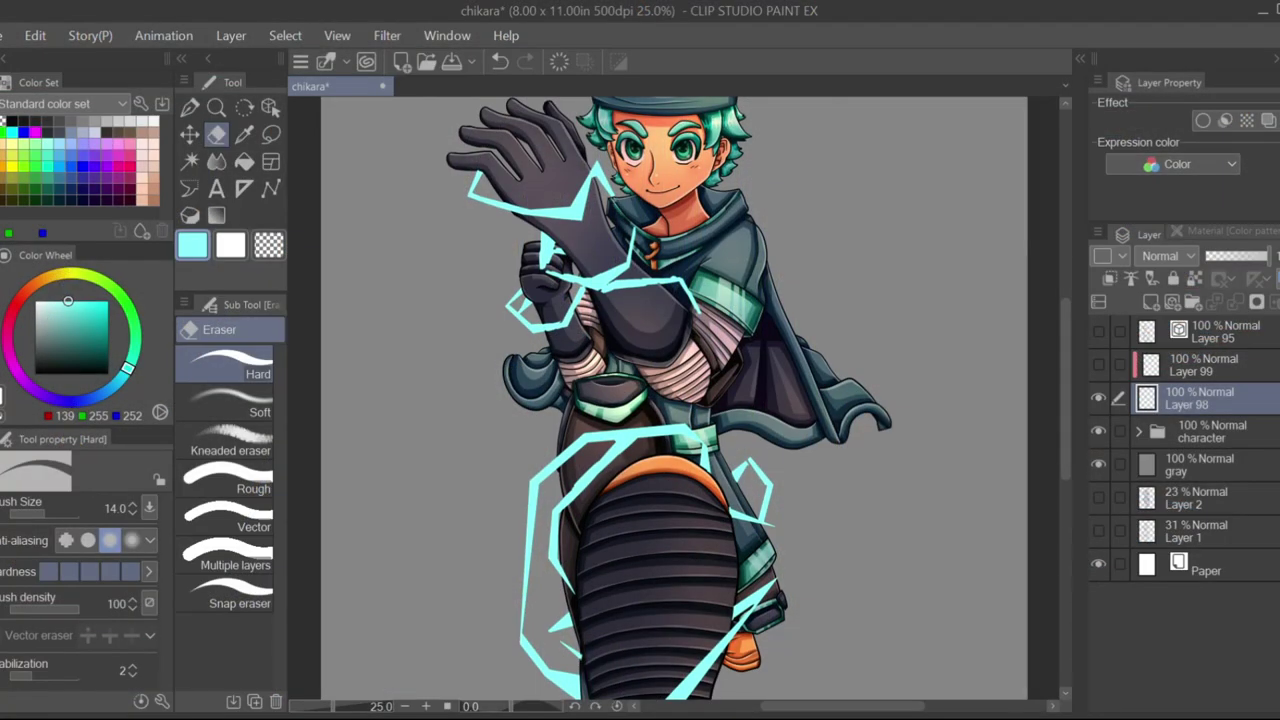
click(189, 107)
key(e)
key(p)
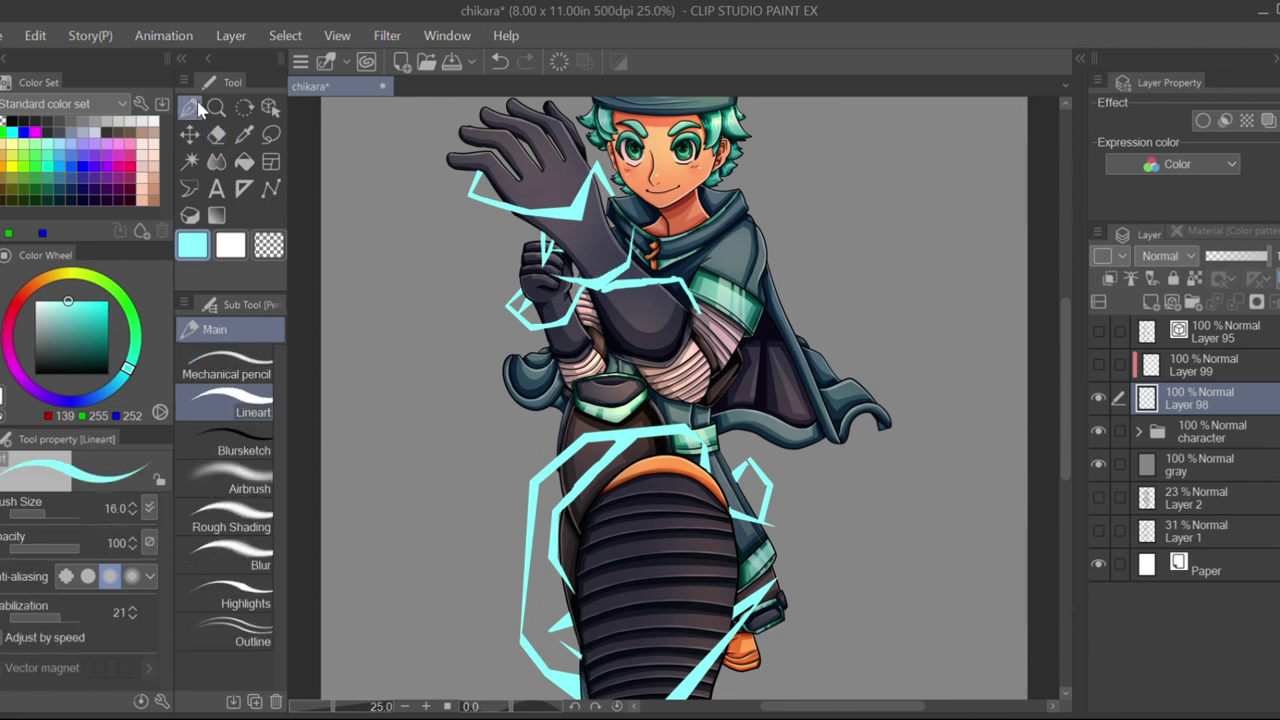
key(e)
key(p)
key(e)
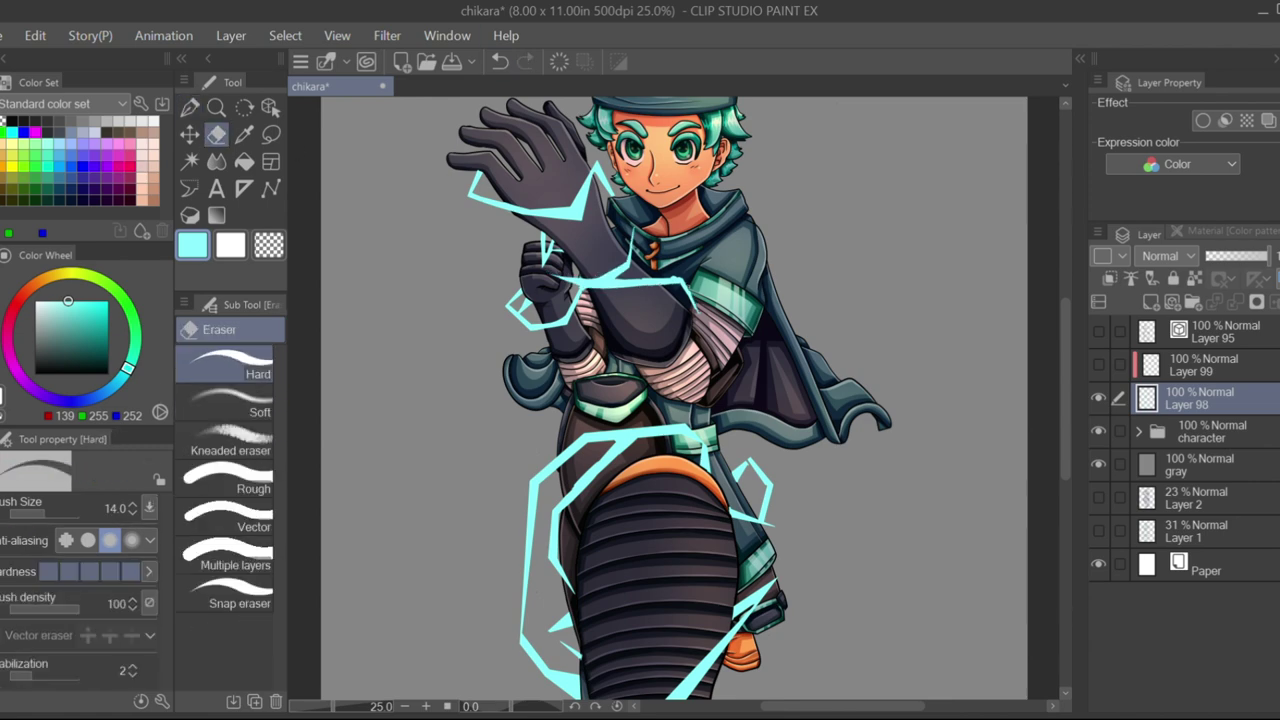
key(p)
key(e)
Touch up the cyan bolts around the raised leg and add a small hooked tip to the bolt beside the cape.
scroll(674, 400, down, 3)
key(p)
key(e)
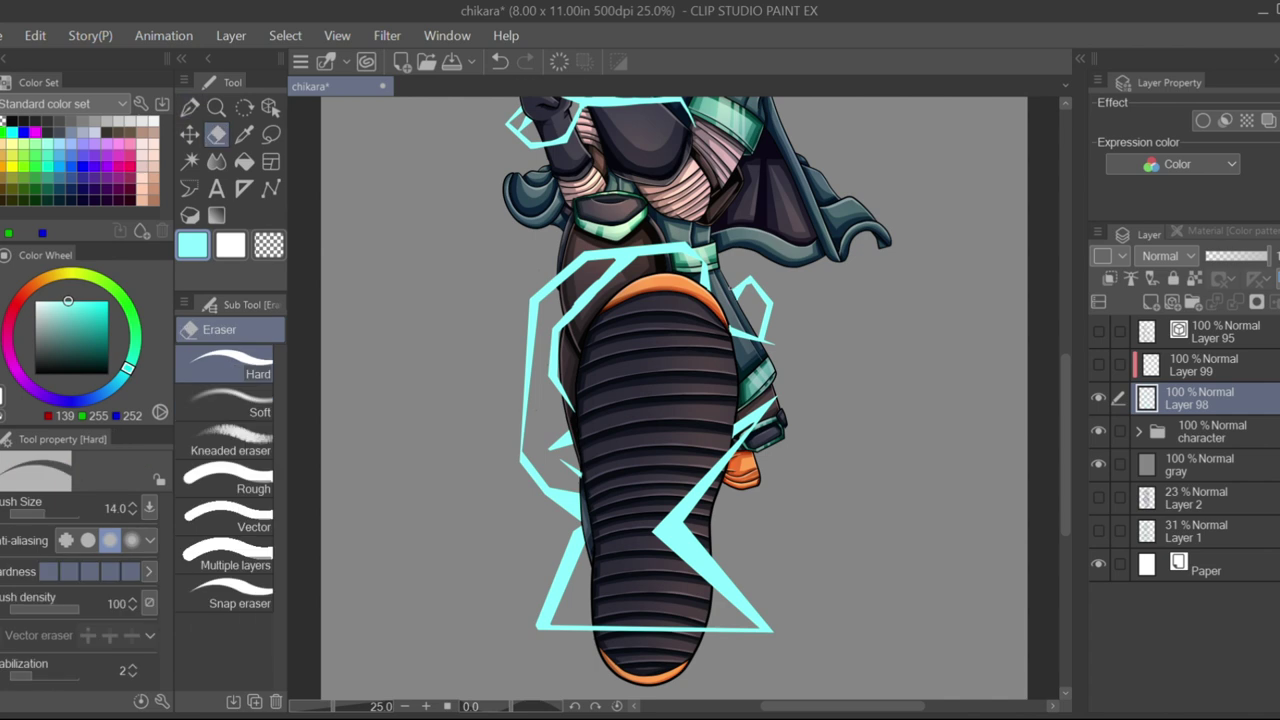
key(p)
key(e)
key(p)
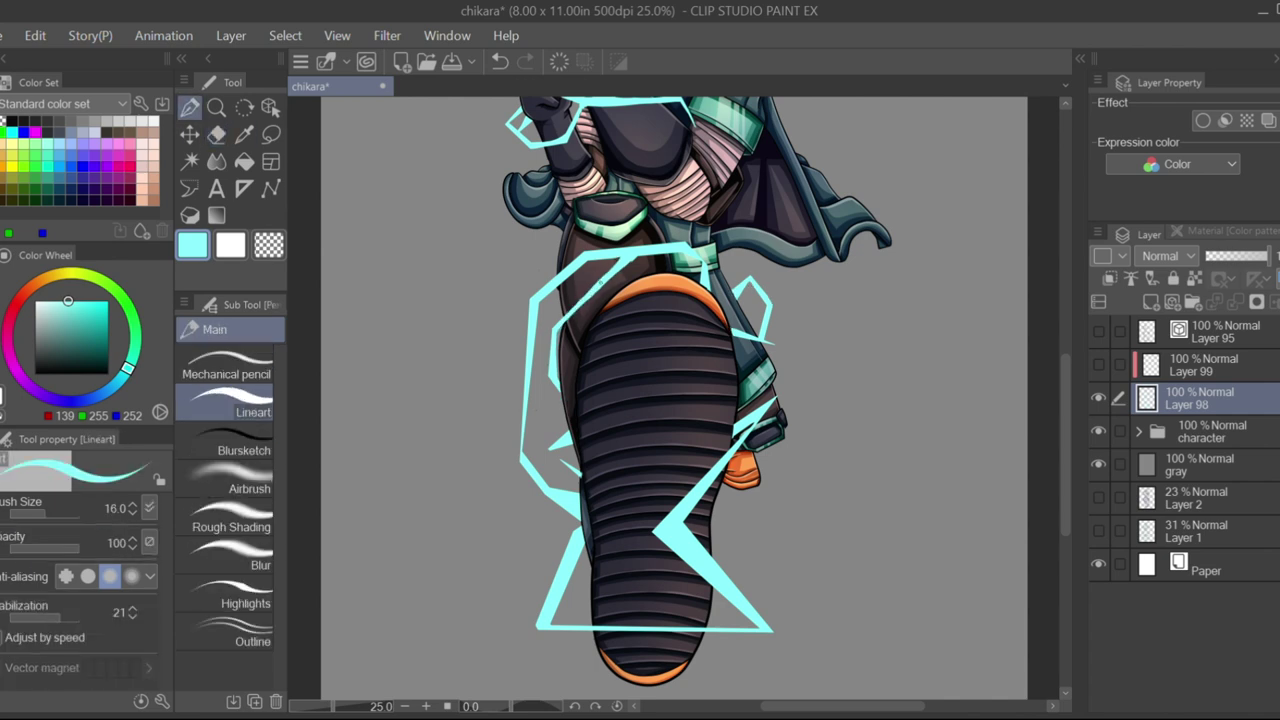
key(e)
key(p)
key(e)
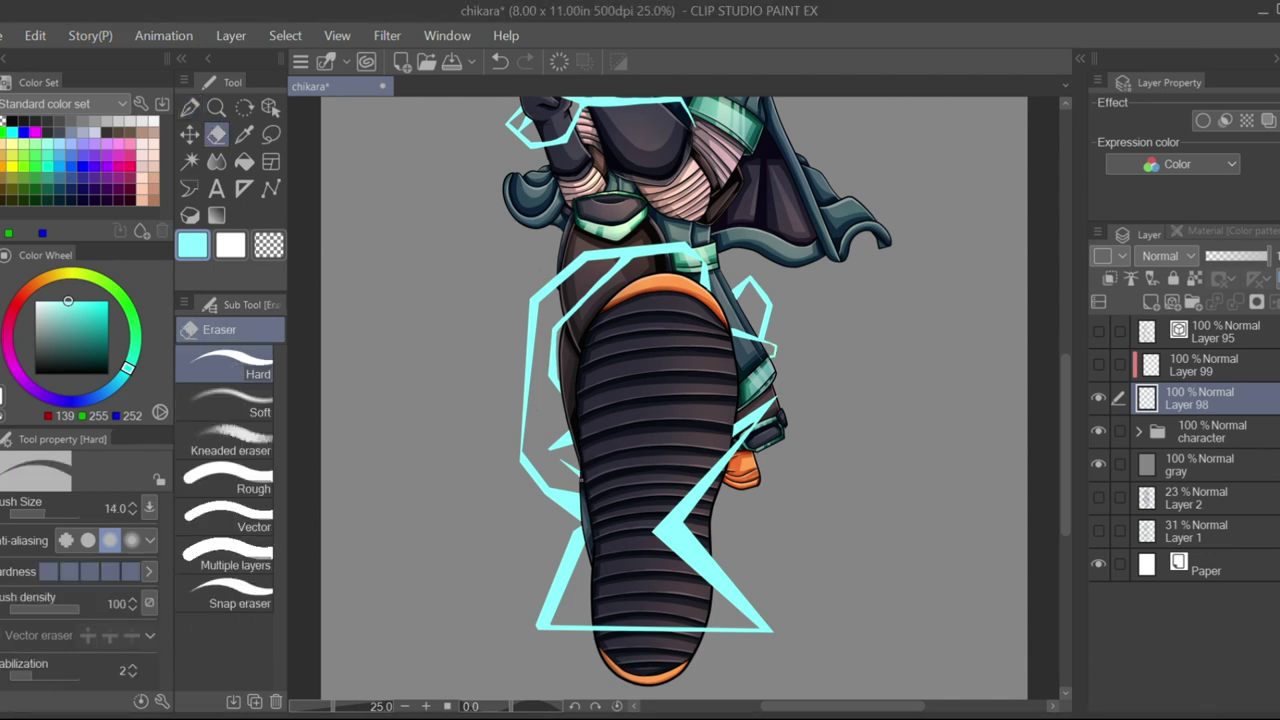
Draw thin cyan branches off the bolts along the outer side of the raised leg and around the foot with the Lineart pen.
key(p)
key(e)
key(p)
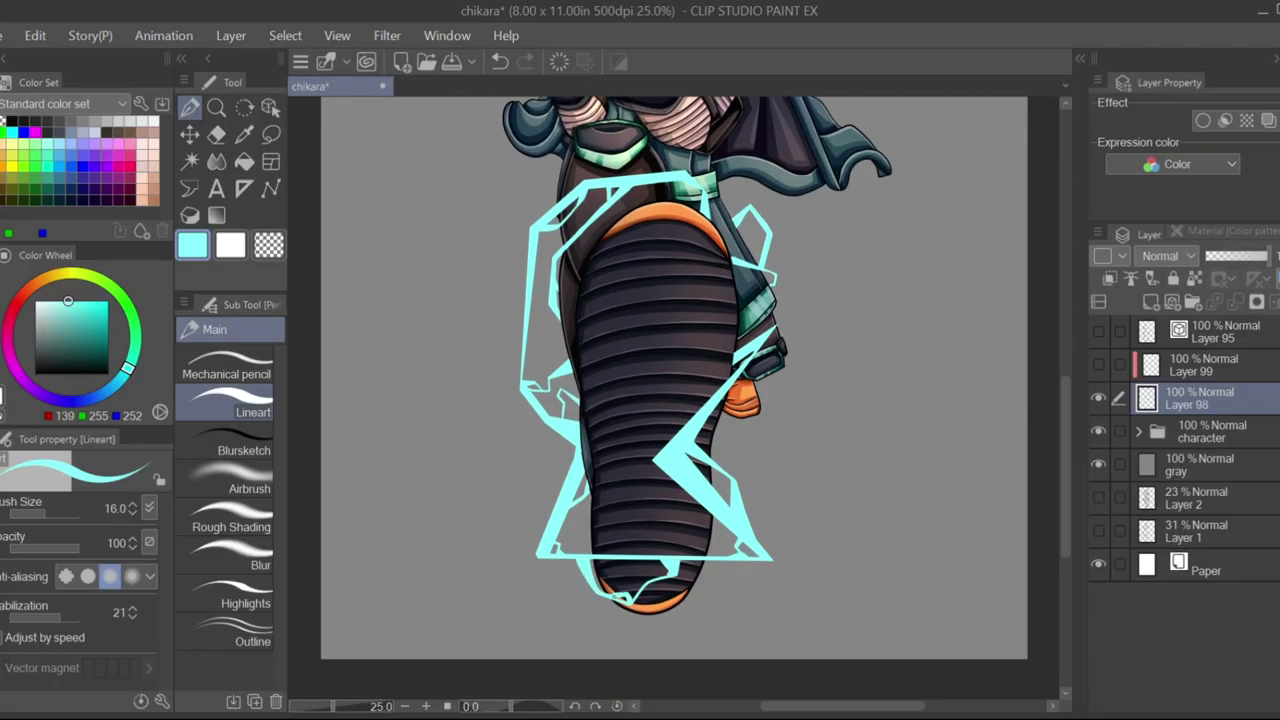
scroll(674, 398, up, 2)
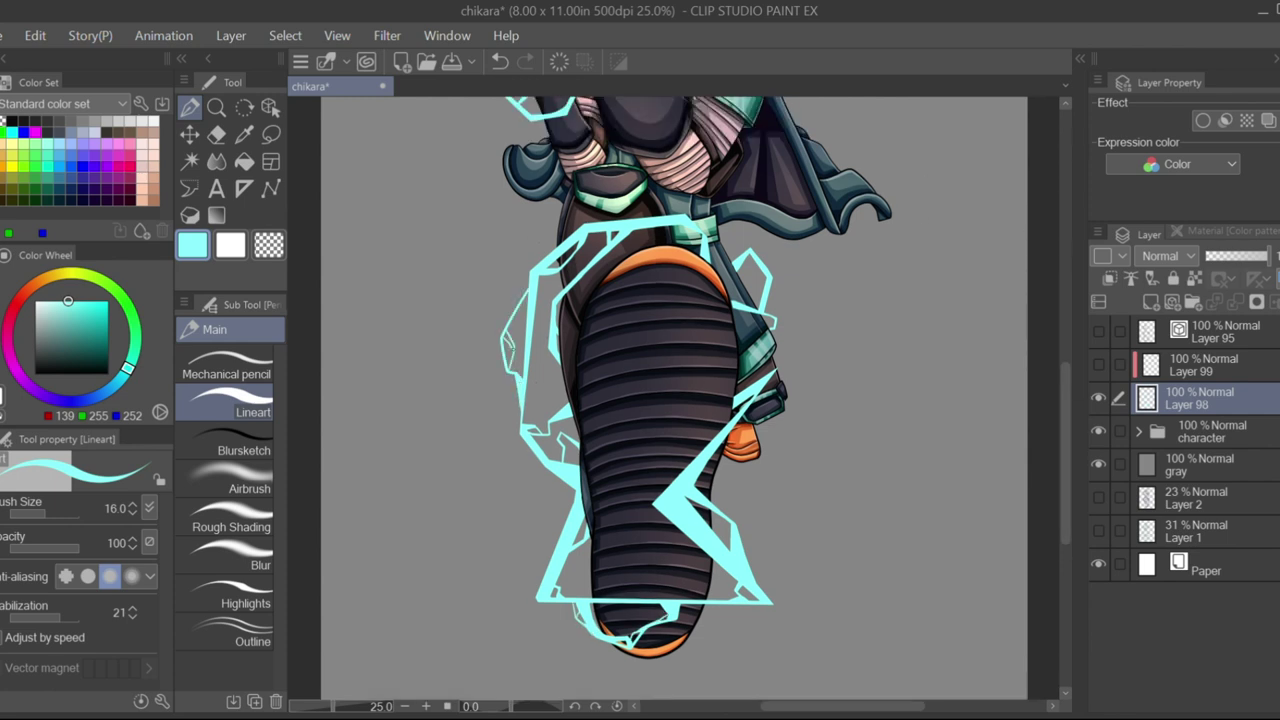
drag(575, 495, 553, 555)
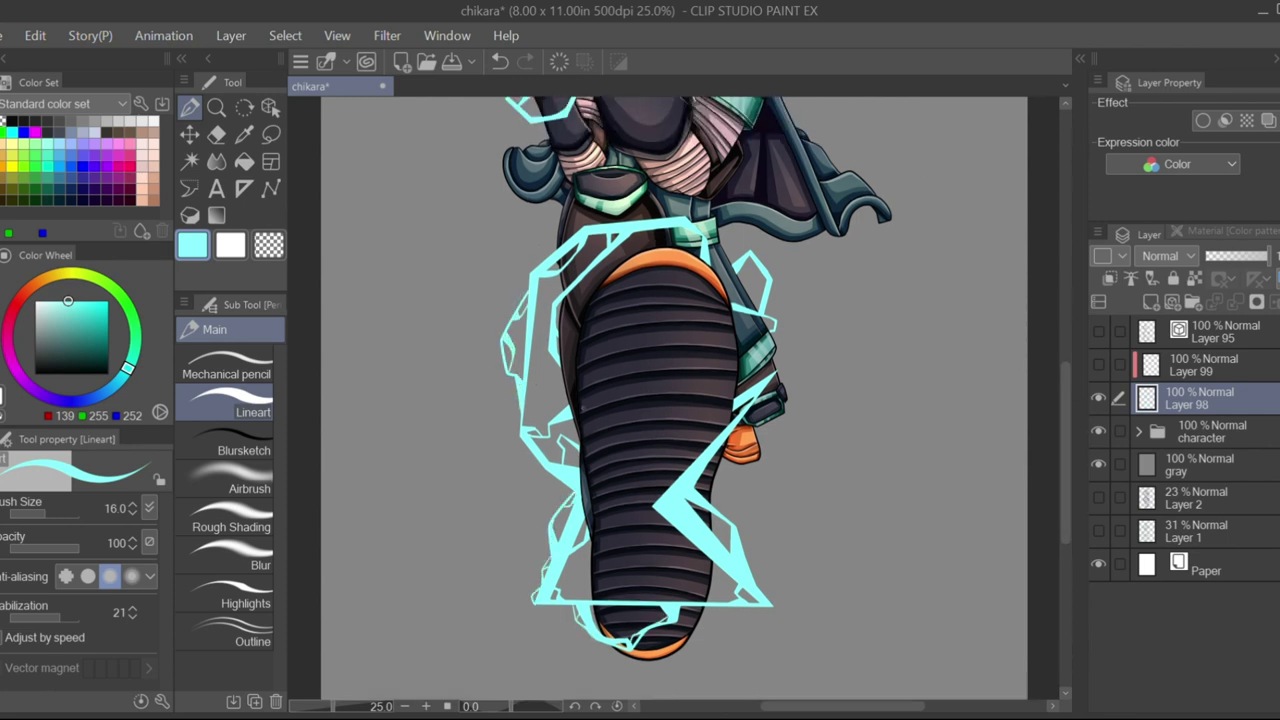